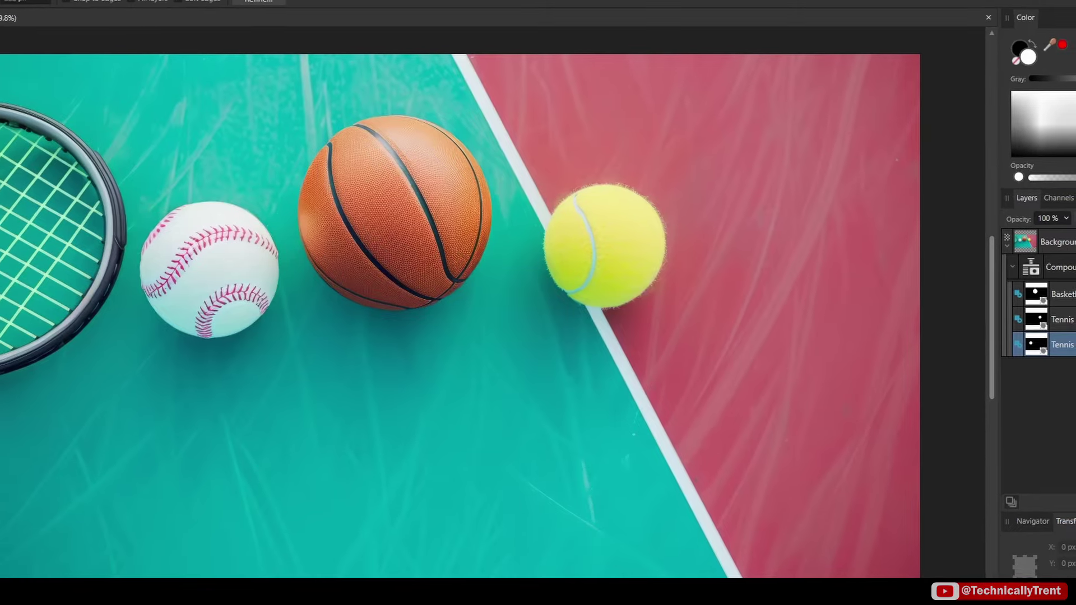
left_click(1050, 294, "alt")
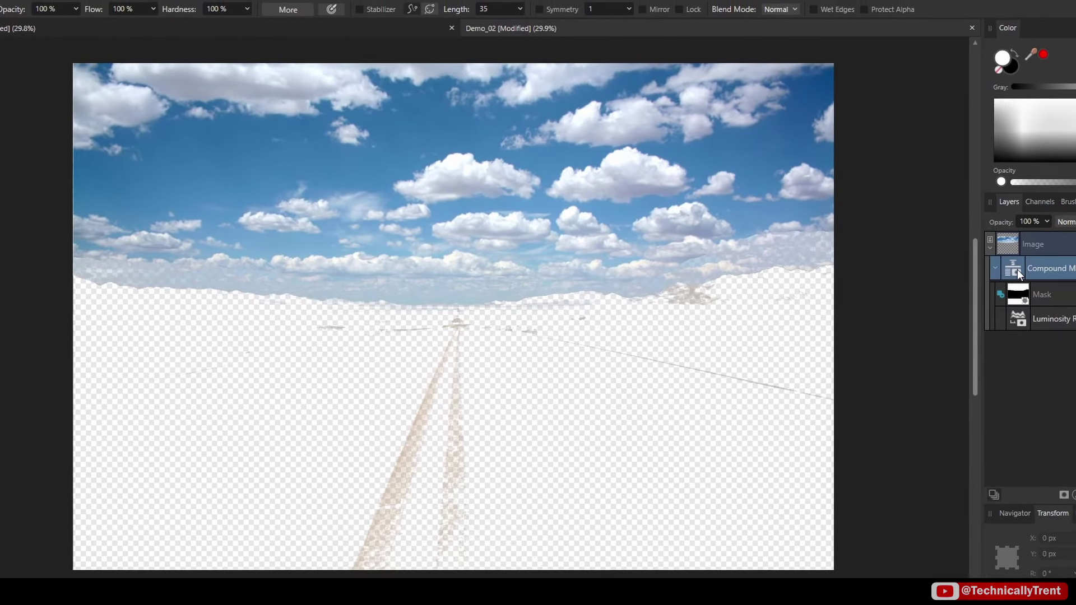
left_click(995, 271, "alt")
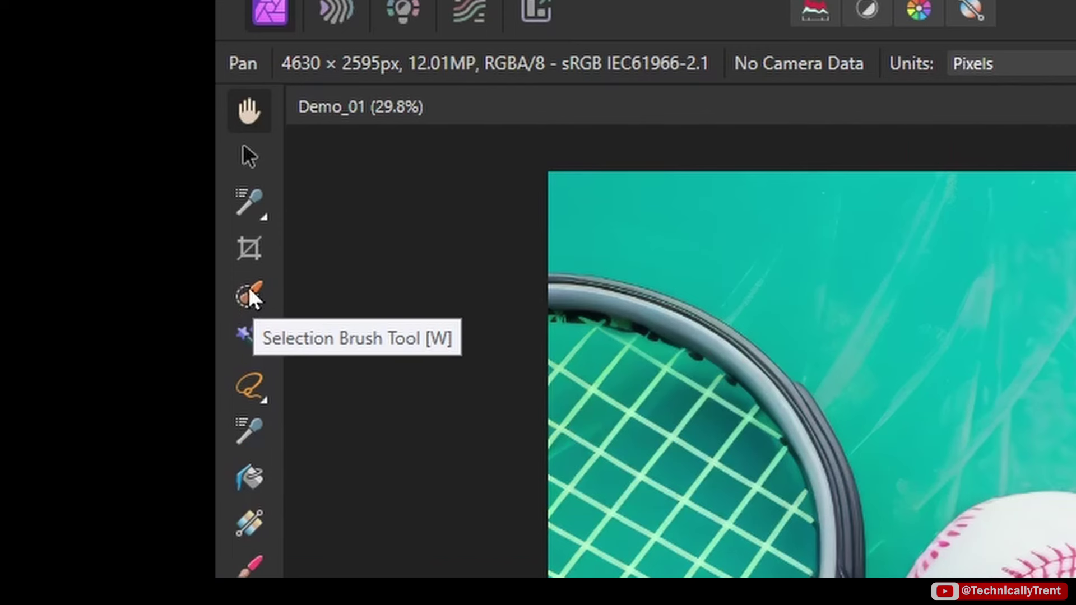
Select the tennis ball with the Selection Brush and turn the selection into a mask on the Background layer
left_click(247, 288)
left_click_drag(629, 228, 630, 236)
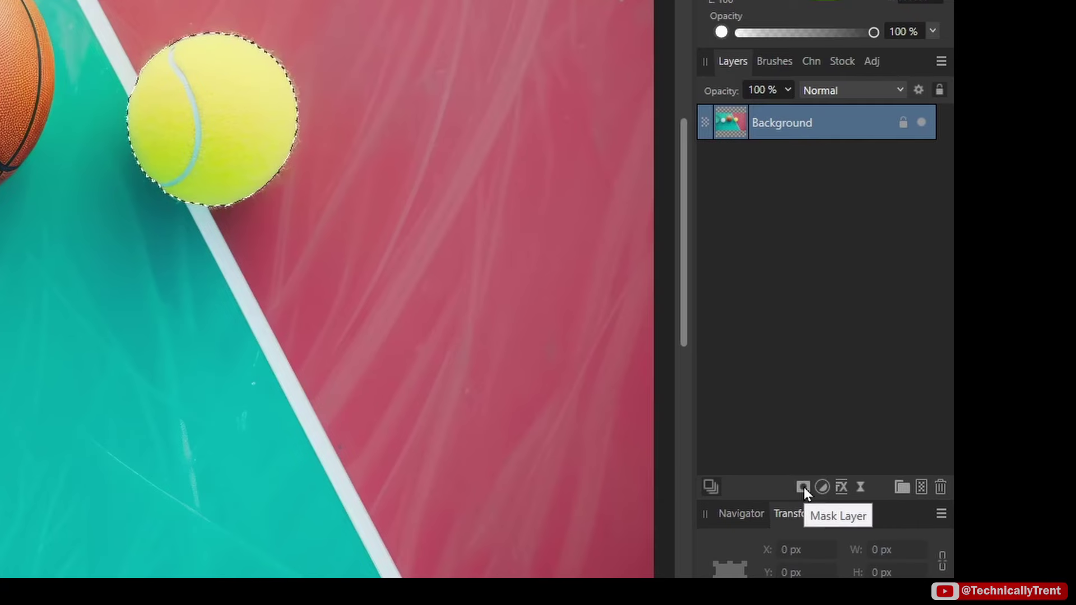
left_click(803, 486)
Rename the new mask Tennis Ball and hide it
double_click(792, 160)
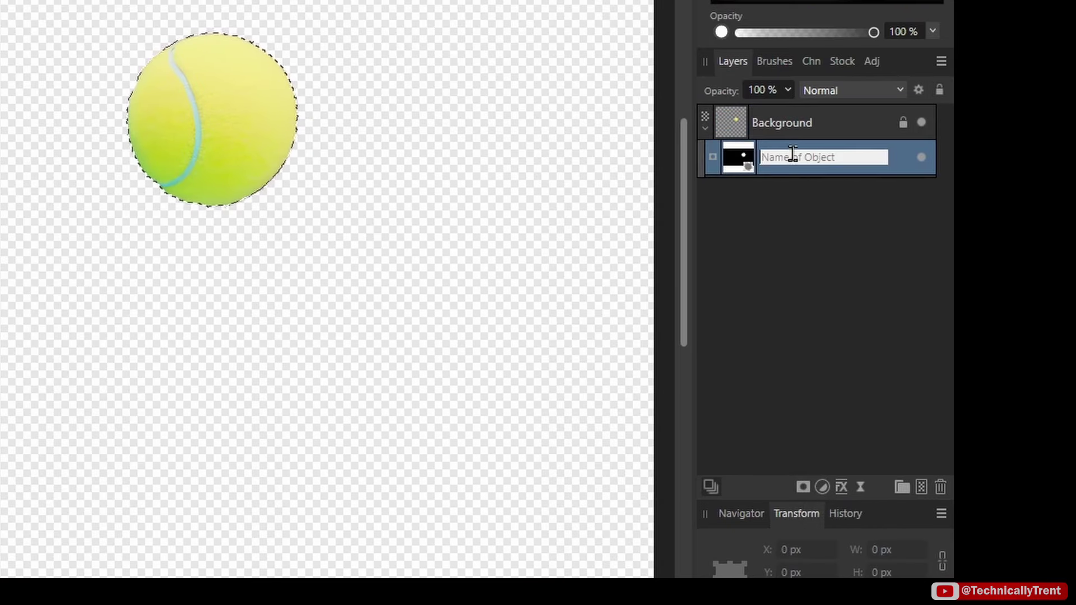
type("Tennis Ball")
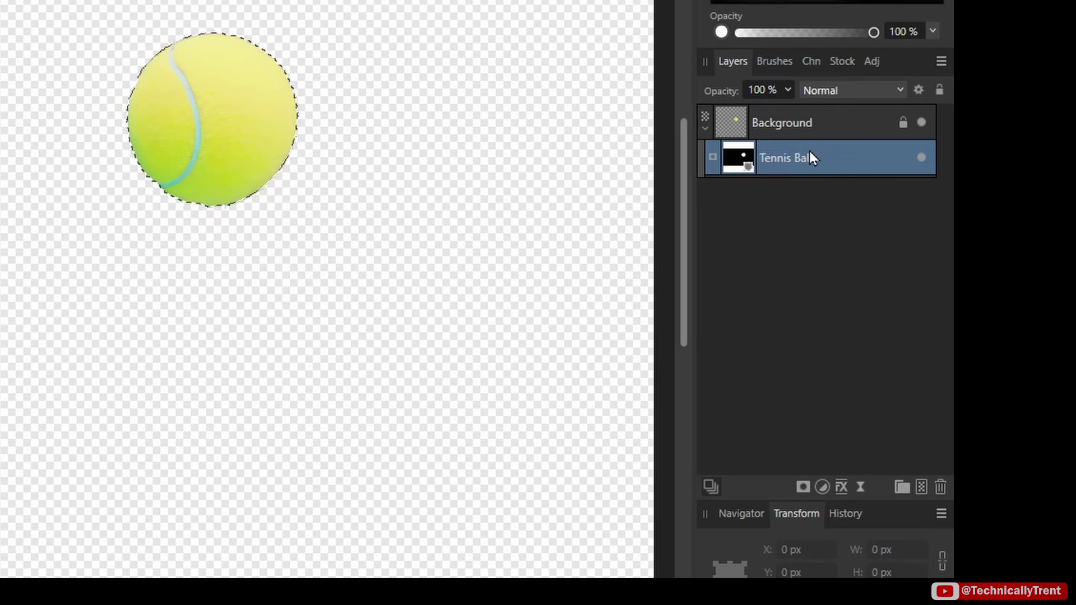
key("Return")
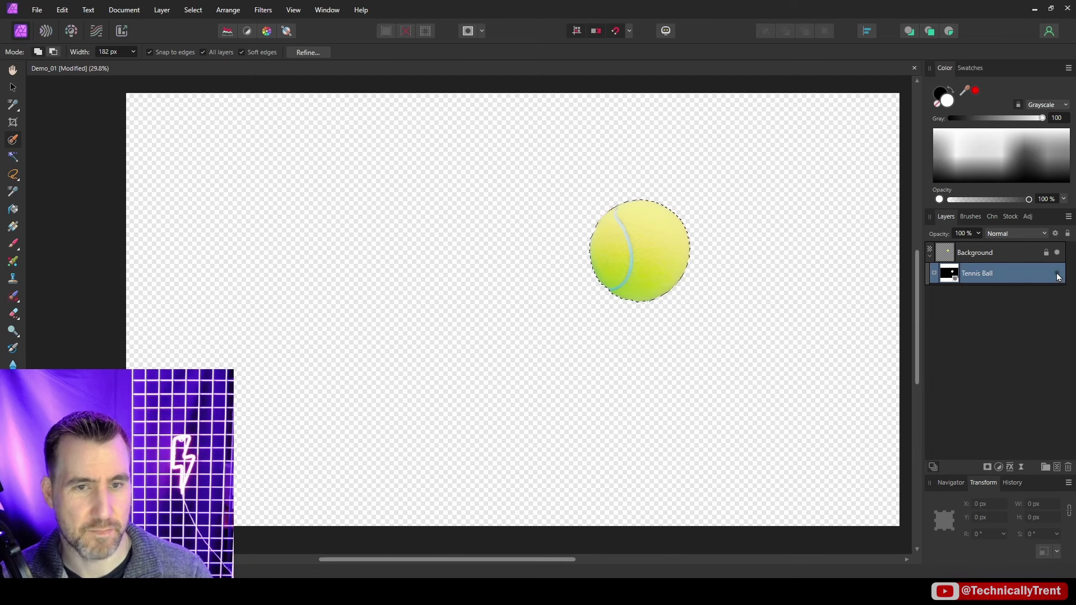
left_click(1056, 273)
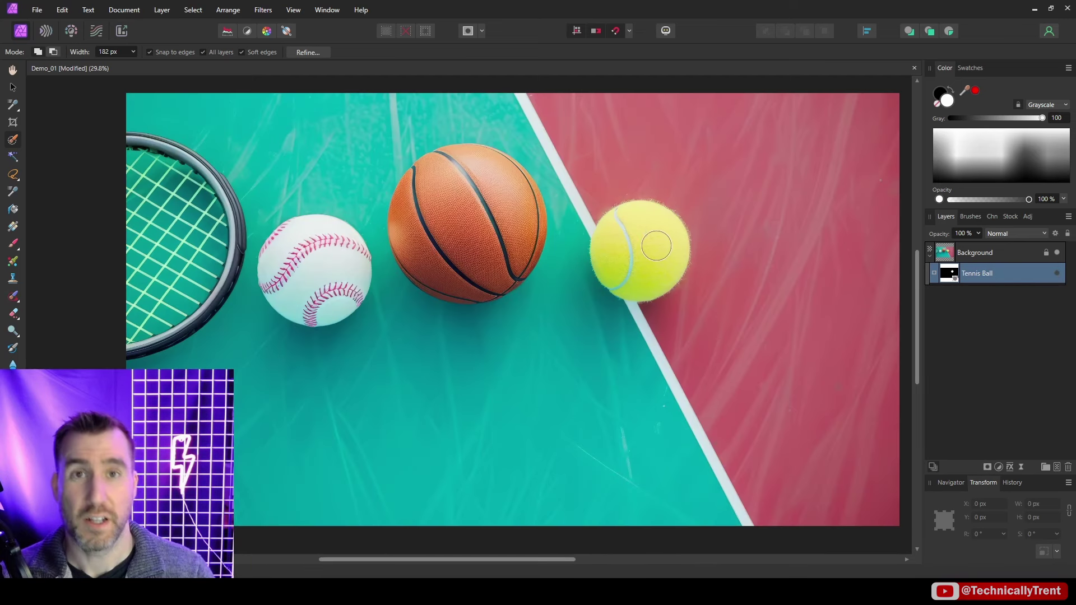
Create a hidden mask named Basketball inside the Background layer from a brushed selection of the basketball
mouse_move(469, 253)
left_mouse_down()
mouse_move(486, 187)
mouse_move(445, 179)
mouse_move(429, 187)
mouse_move(420, 223)
left_mouse_up()
left_click(987, 466)
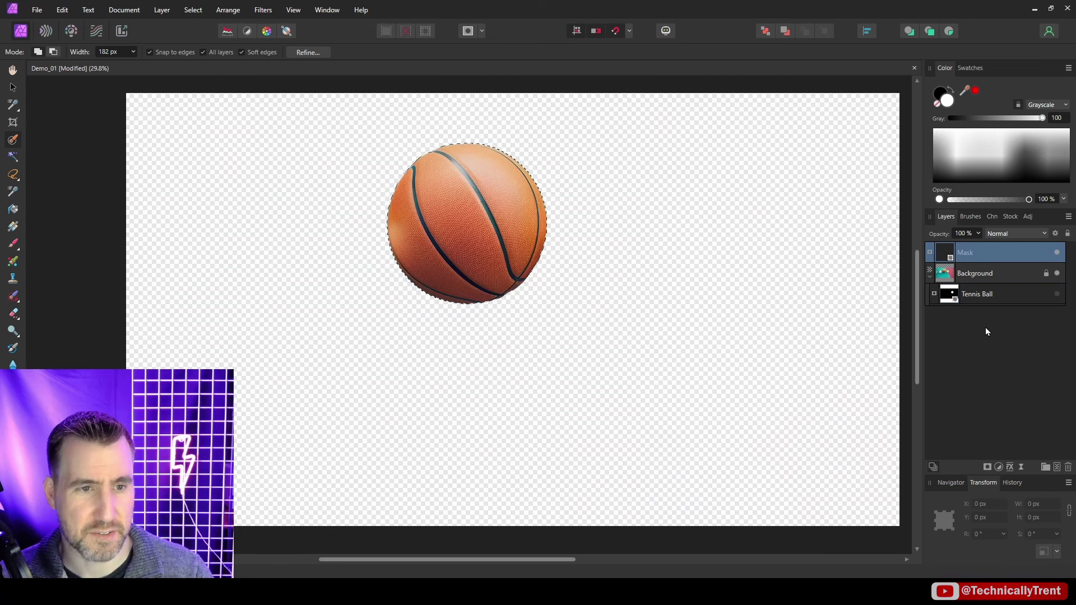
double_click(977, 273)
type("Basket Ball")
key("Return")
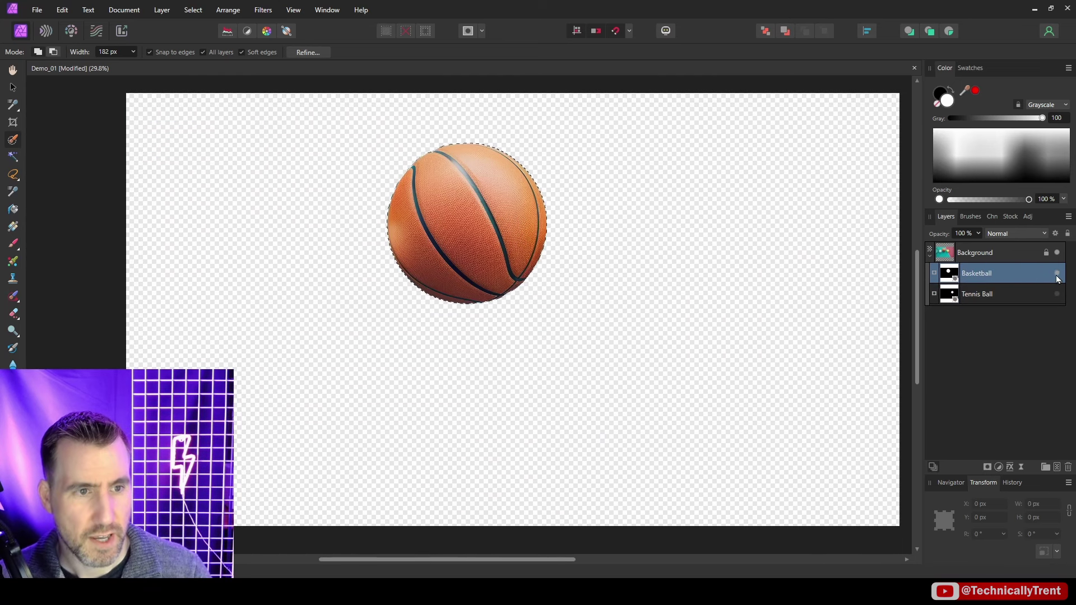
left_click(1057, 274)
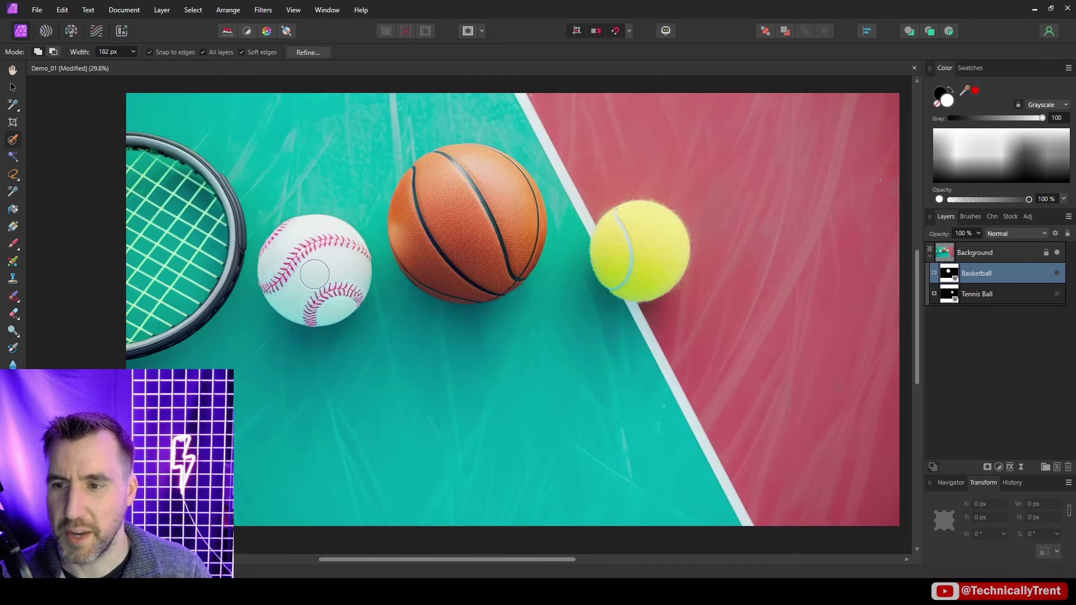
Create a hidden mask named Baseball inside the Background layer from a brushed selection of the baseball
left_click_drag(314, 274, 364, 285)
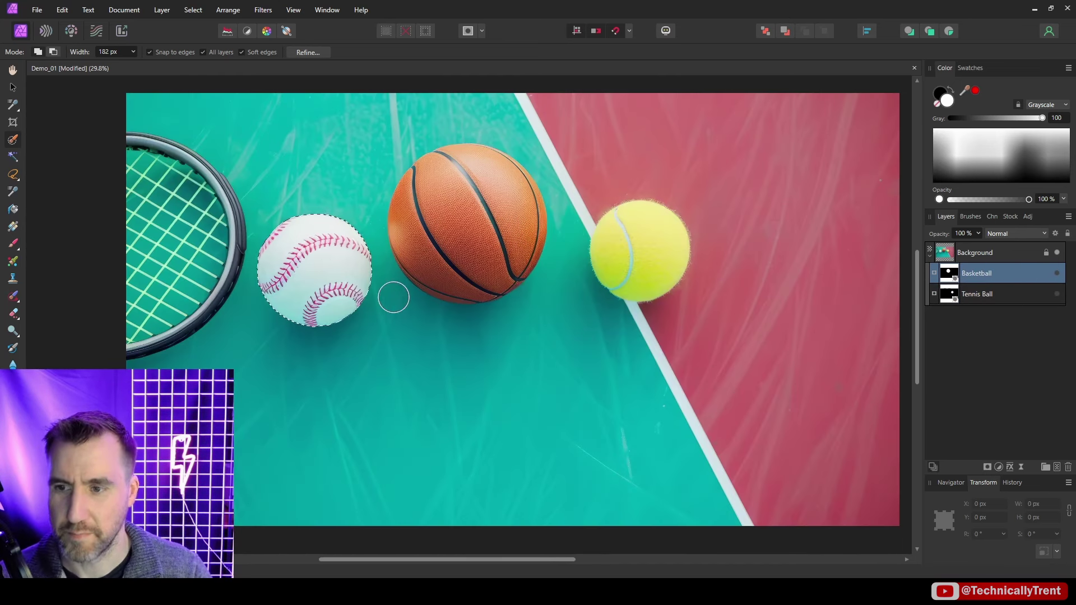
left_click(987, 466)
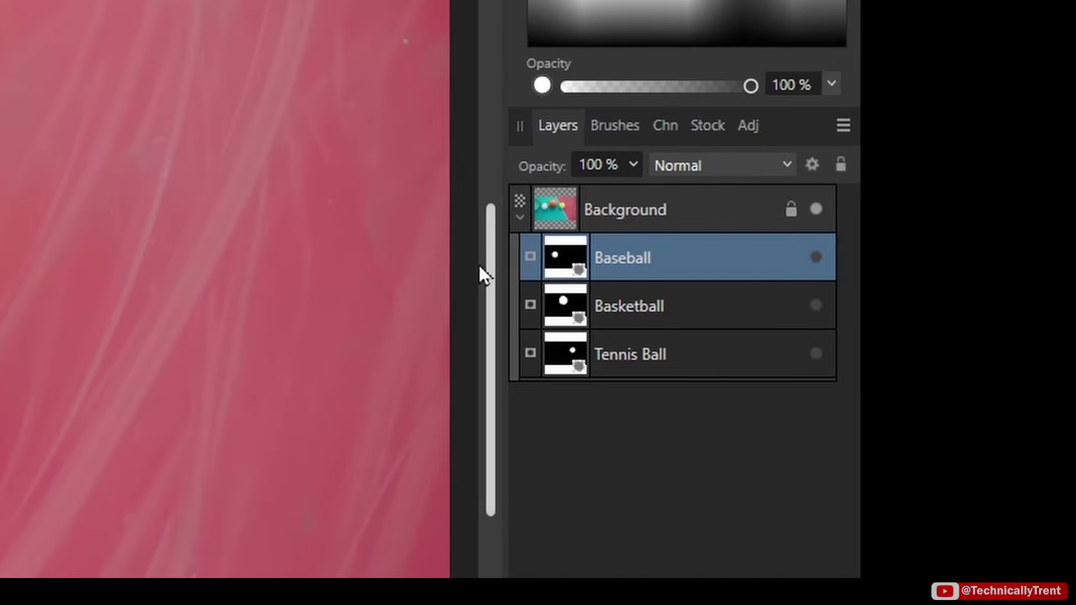
left_click(652, 454)
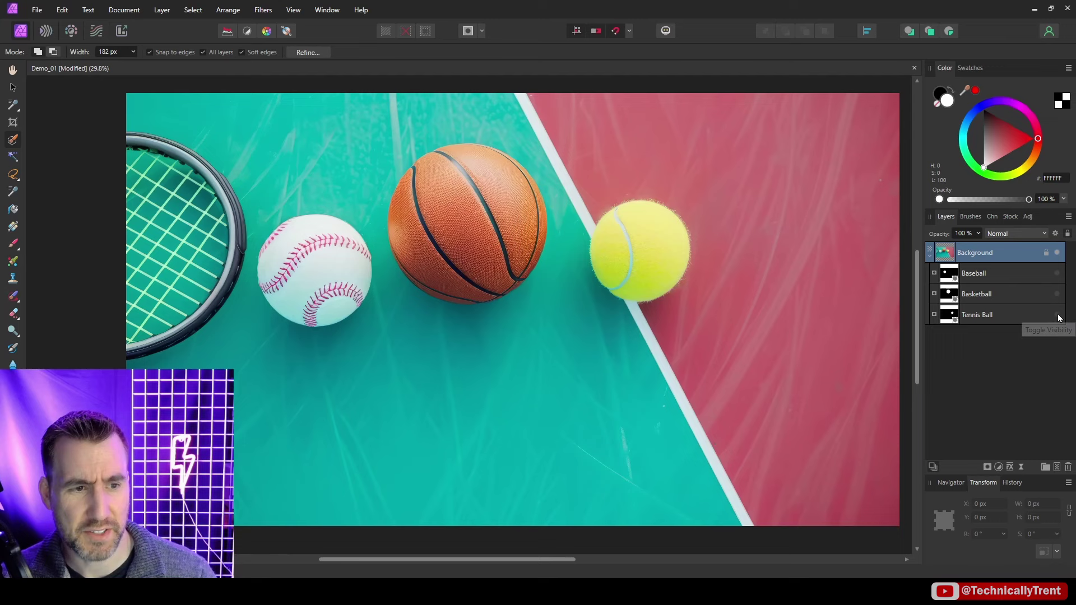
Toggle the visibility of the Tennis Ball, Basketball and Baseball masks to compare them individually and together
left_click(1054, 312, "alt")
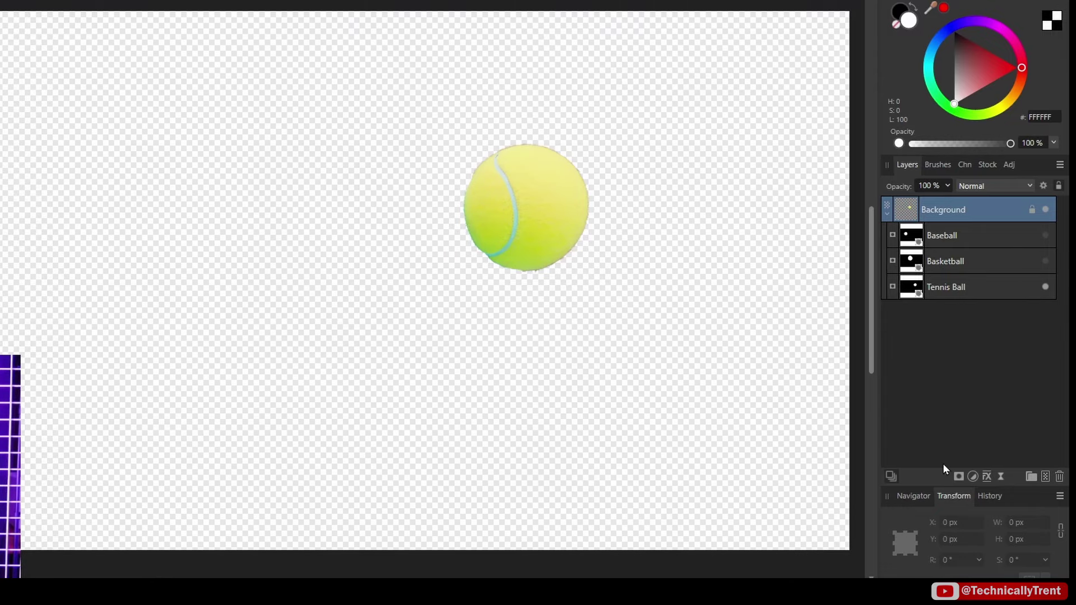
left_click(1045, 261, "alt")
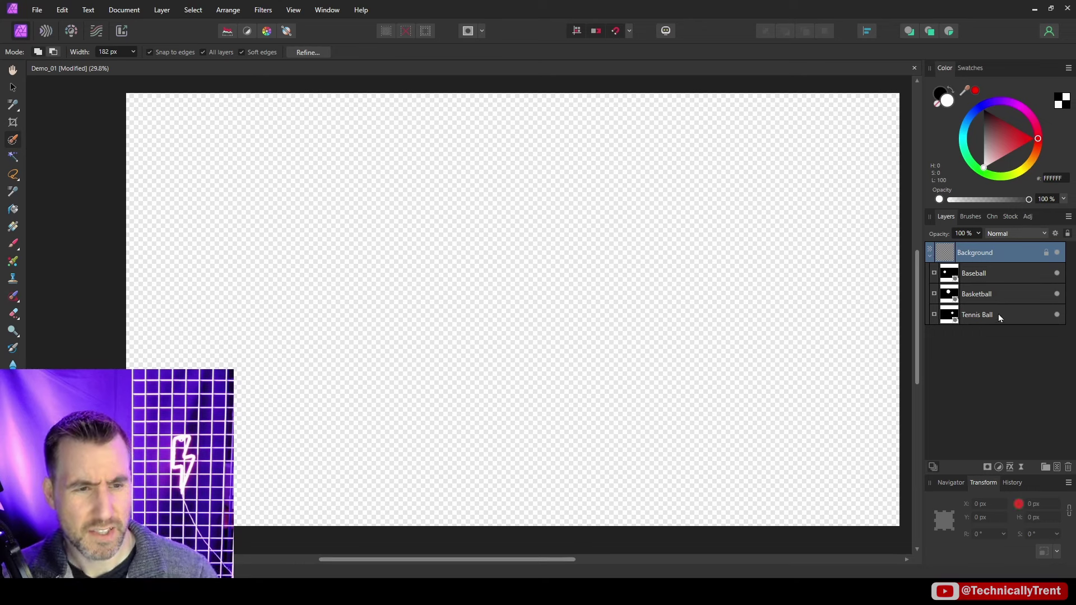
left_click(1057, 293)
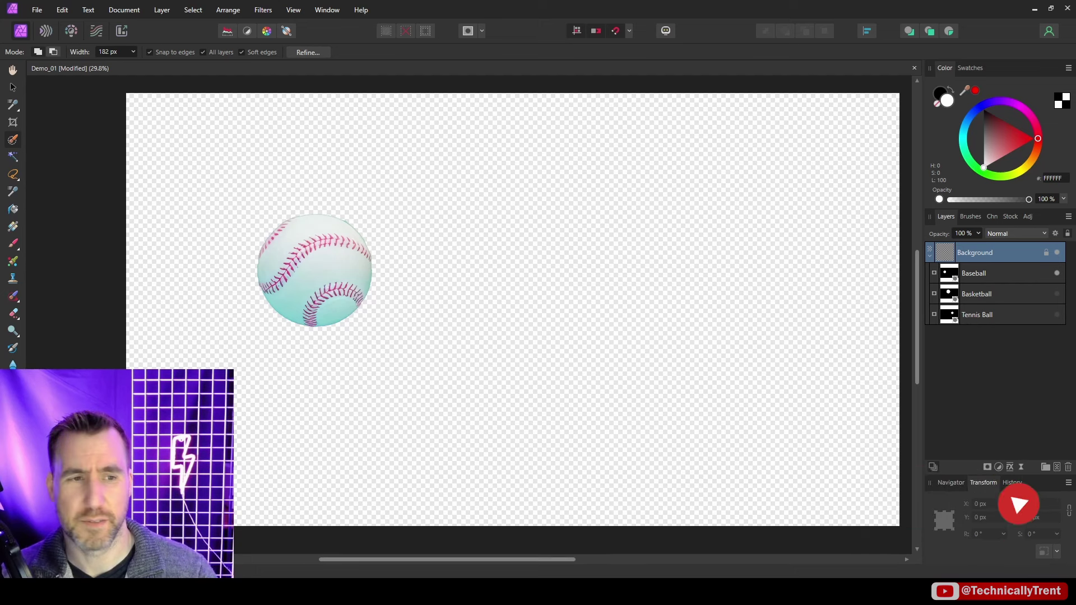
left_click(1056, 273, "alt")
left_click(1057, 293, "alt")
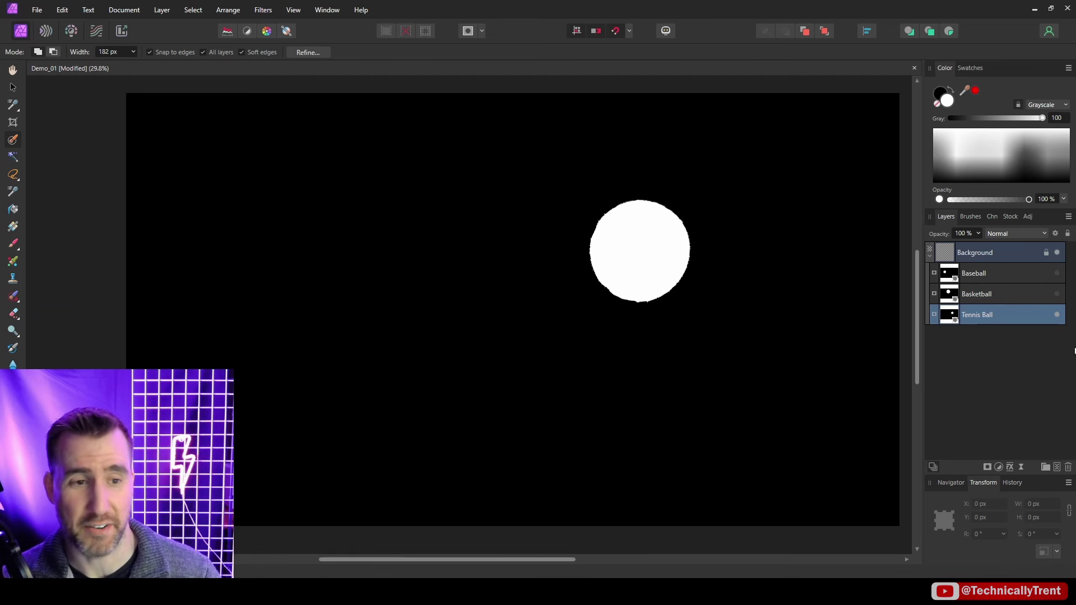
Show only the Basketball mask on the image and examine its black-and-white mask view in isolation
left_click(1057, 314)
left_click(1016, 294)
left_click(1057, 293)
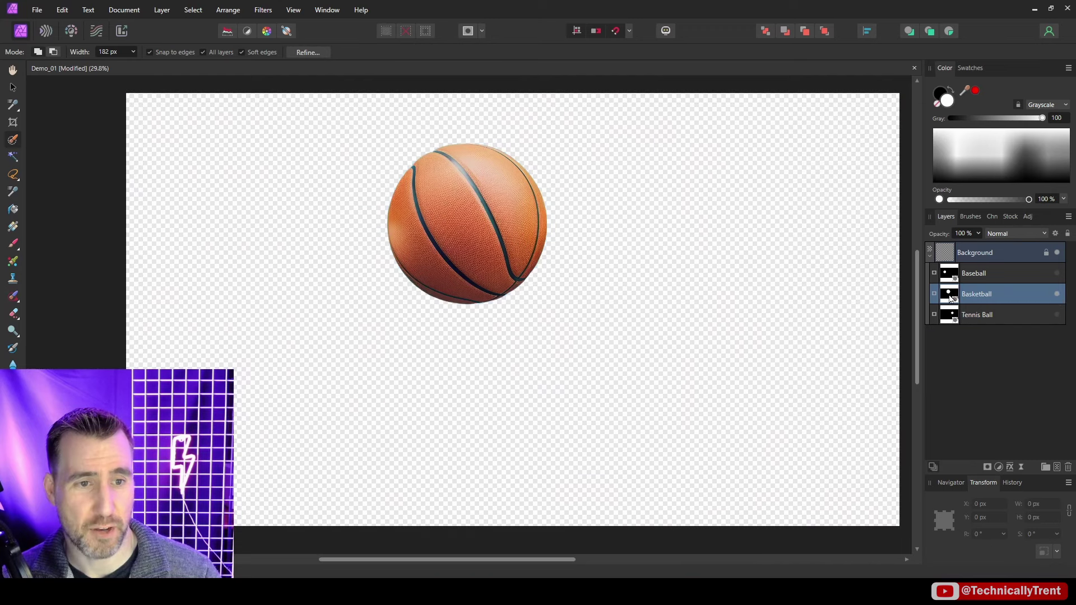
left_click(949, 294, "alt")
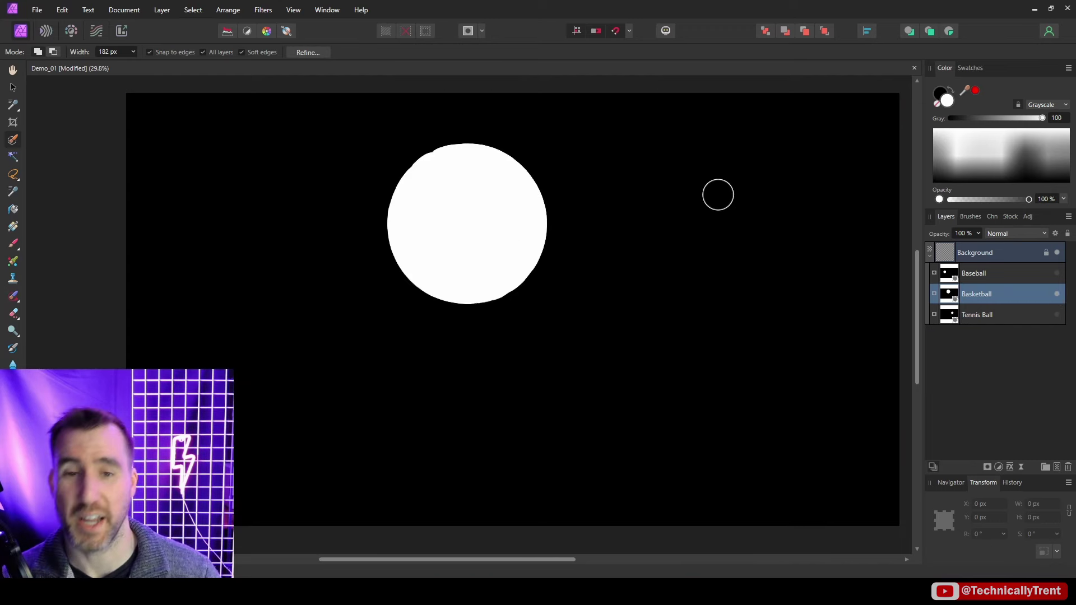
left_click(960, 315, "alt")
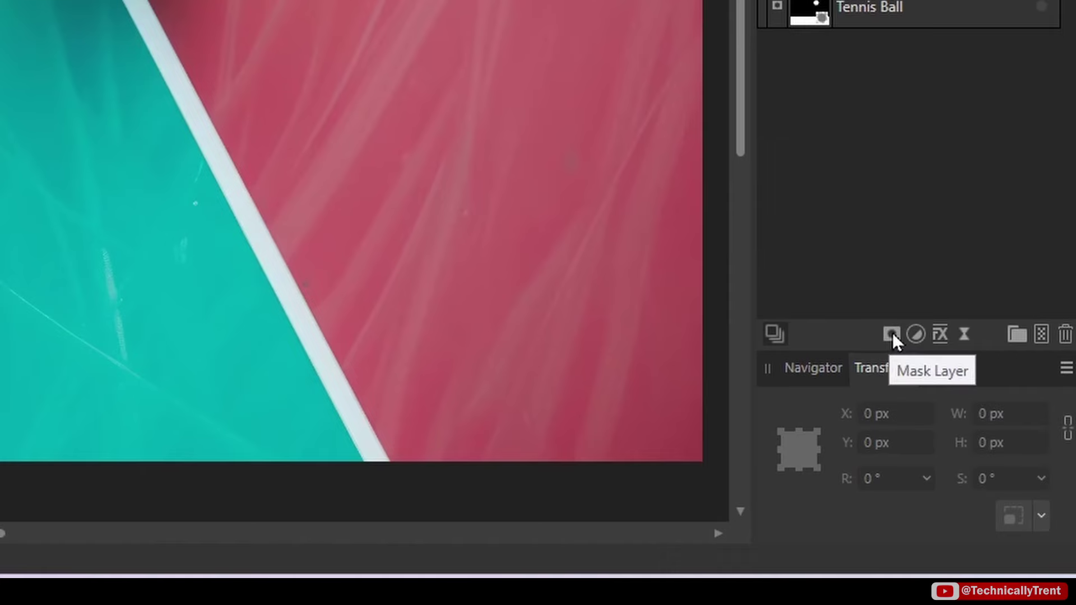
Add a Compound Mask to the Background layer and place the Tennis Ball mask inside it, made visible
left_click(987, 466)
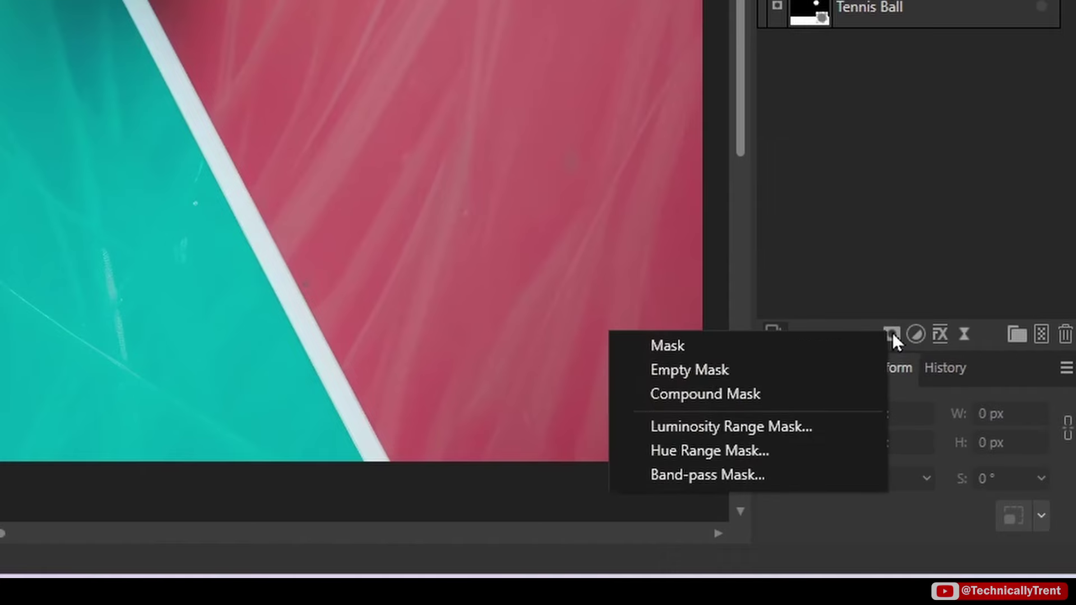
left_click(770, 391)
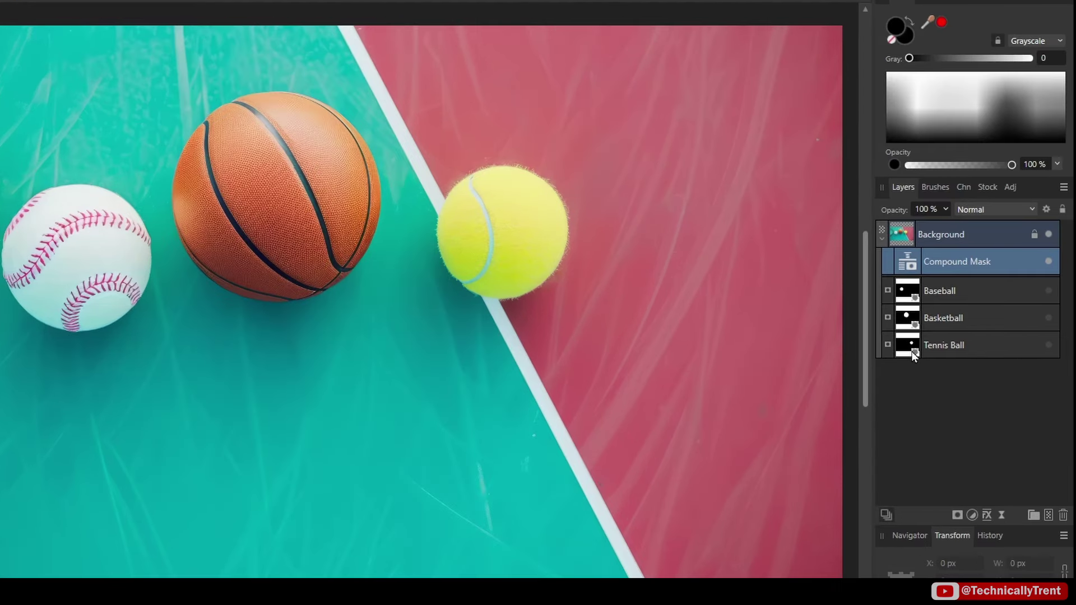
left_click_drag(913, 354, 960, 263)
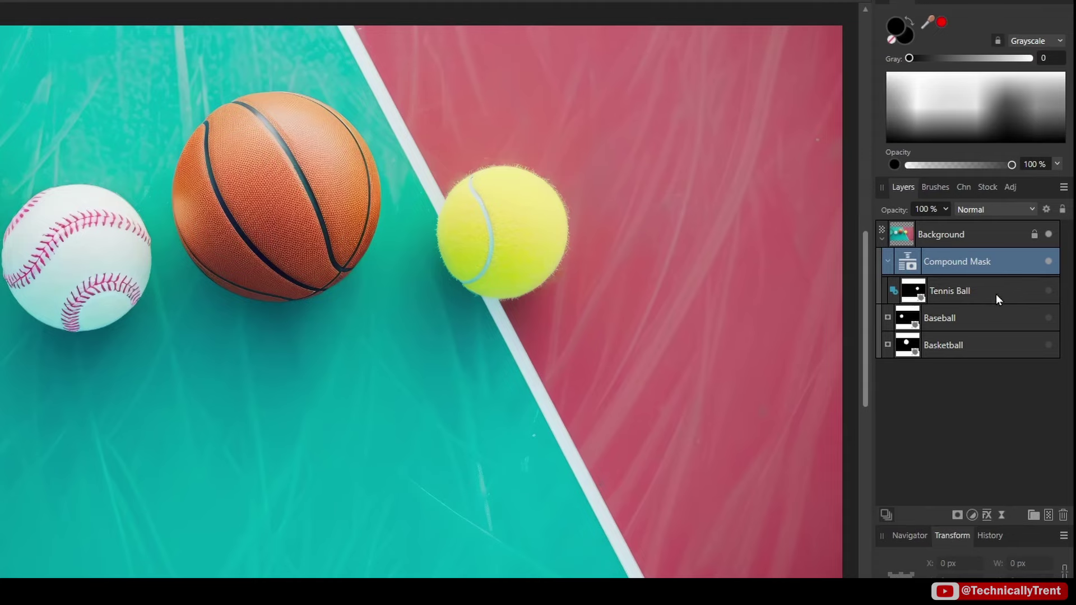
left_click(1048, 290)
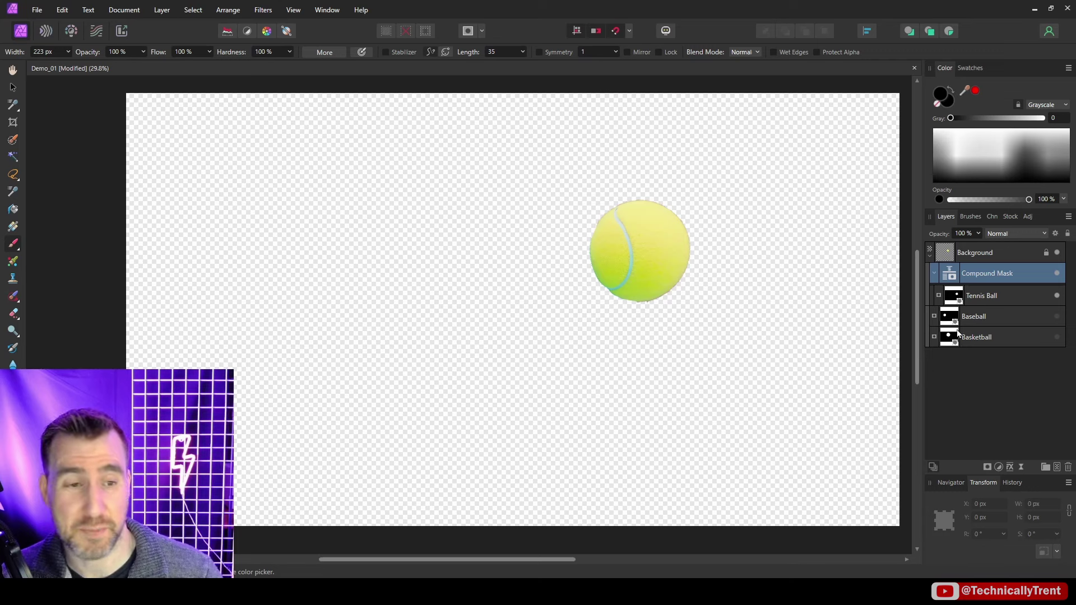
Move the Baseball and Basketball masks into the compound mask with both visible, and inspect the combined mask in isolation
left_click_drag(952, 321, 981, 272)
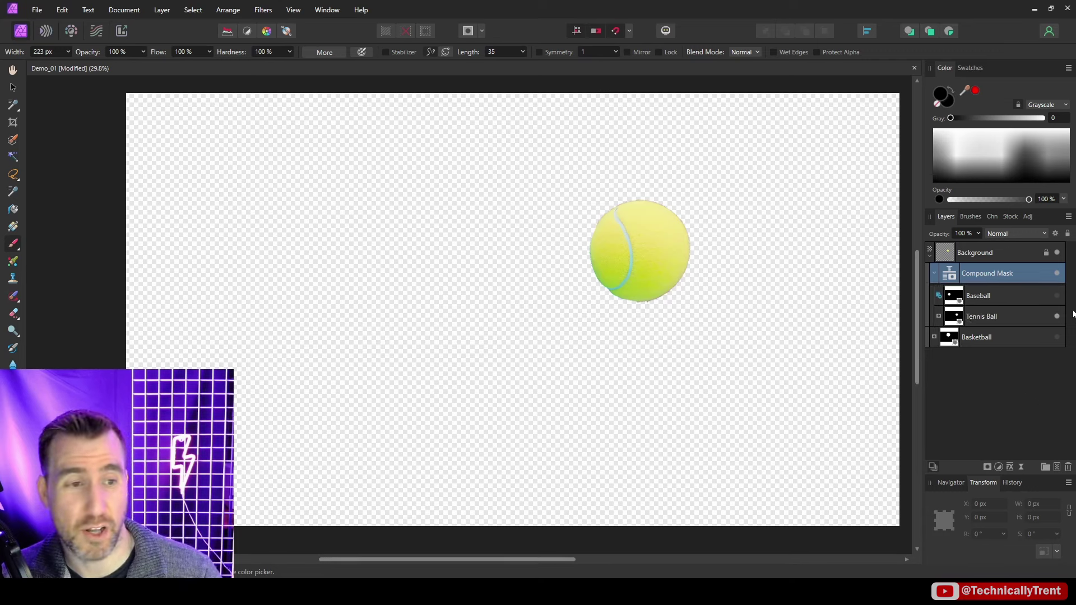
left_click(1057, 296)
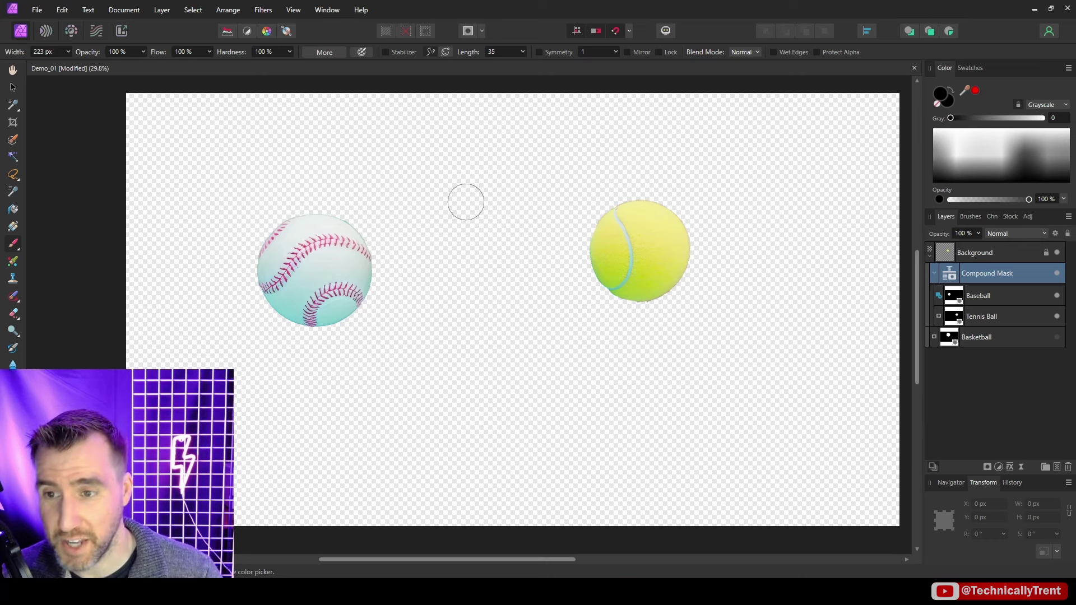
left_click_drag(955, 337, 989, 274)
left_click(1056, 296)
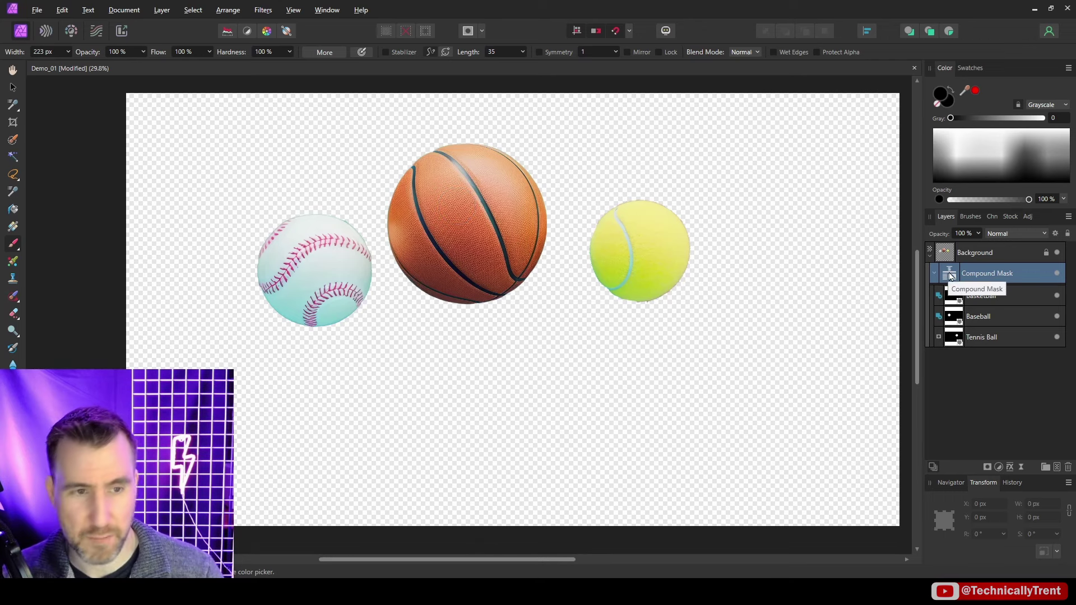
left_click(951, 276, "alt")
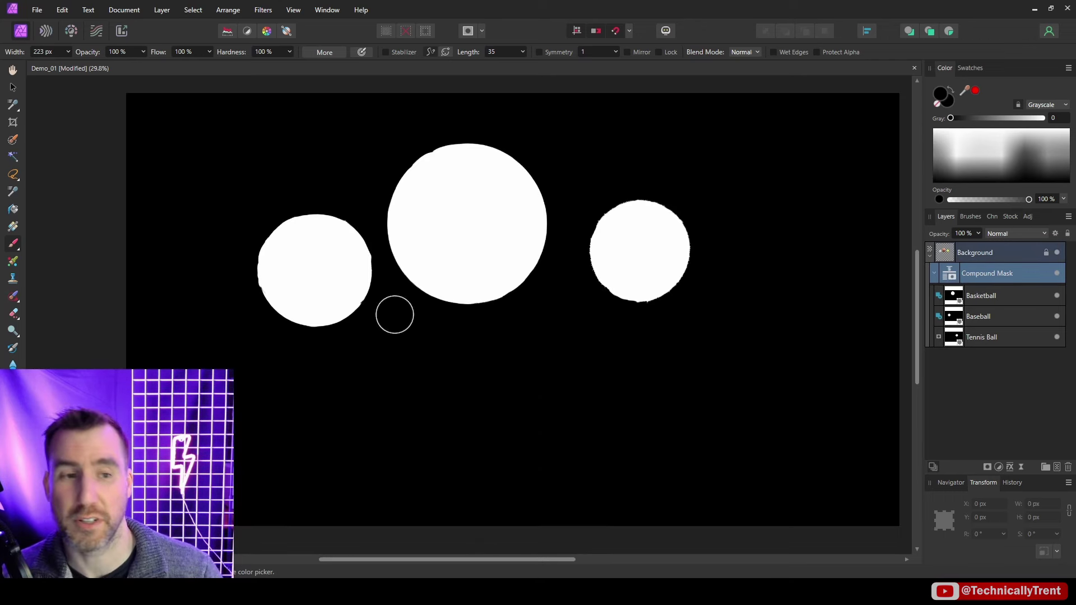
left_click(993, 321)
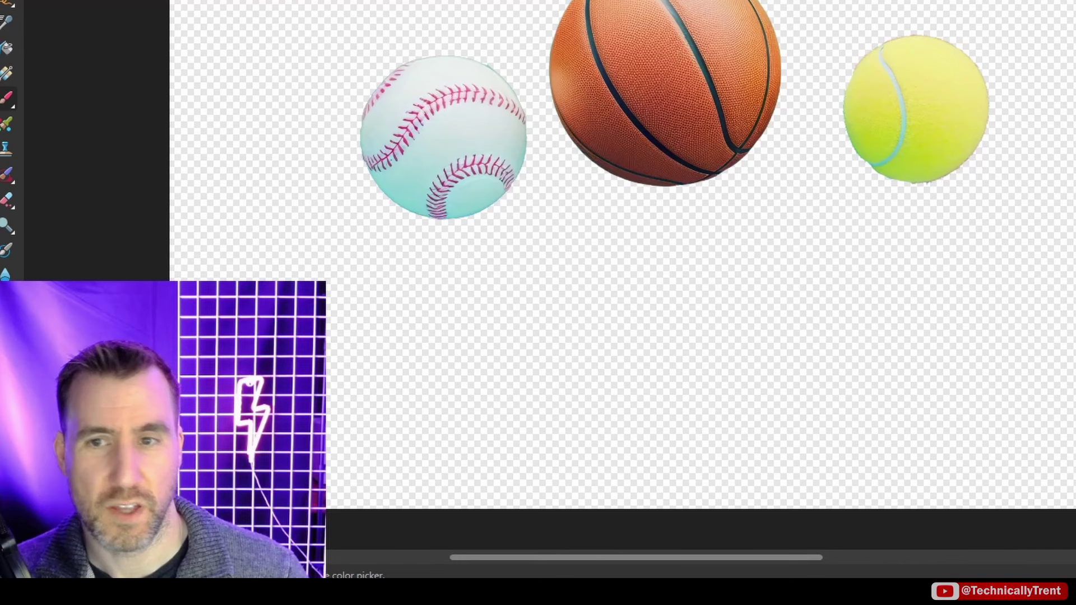
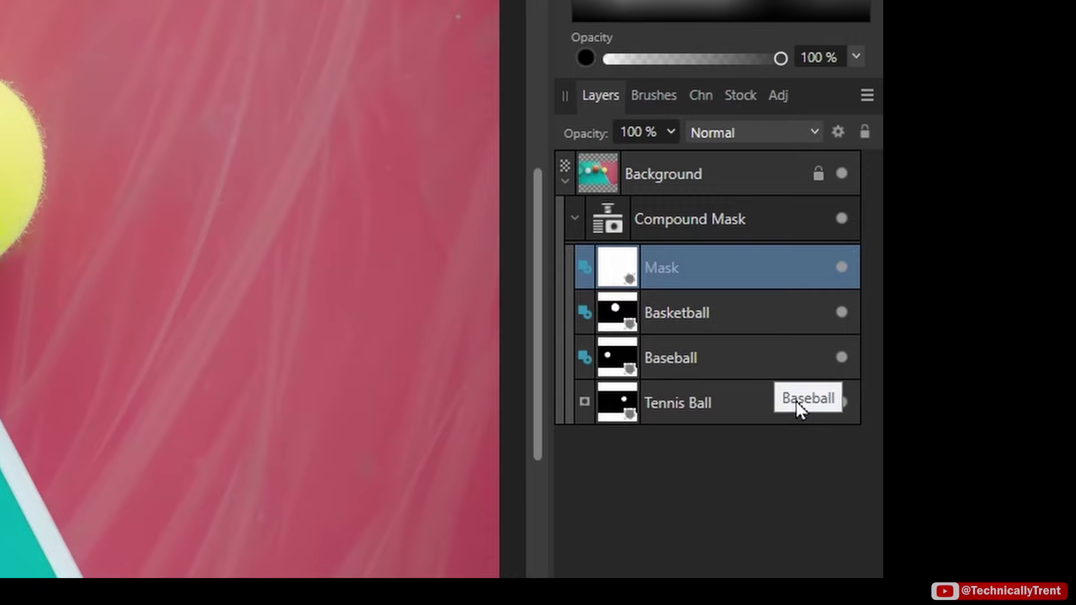
Set the new white mask inside the compound mask to Subtract and invert it to black
left_click(583, 270)
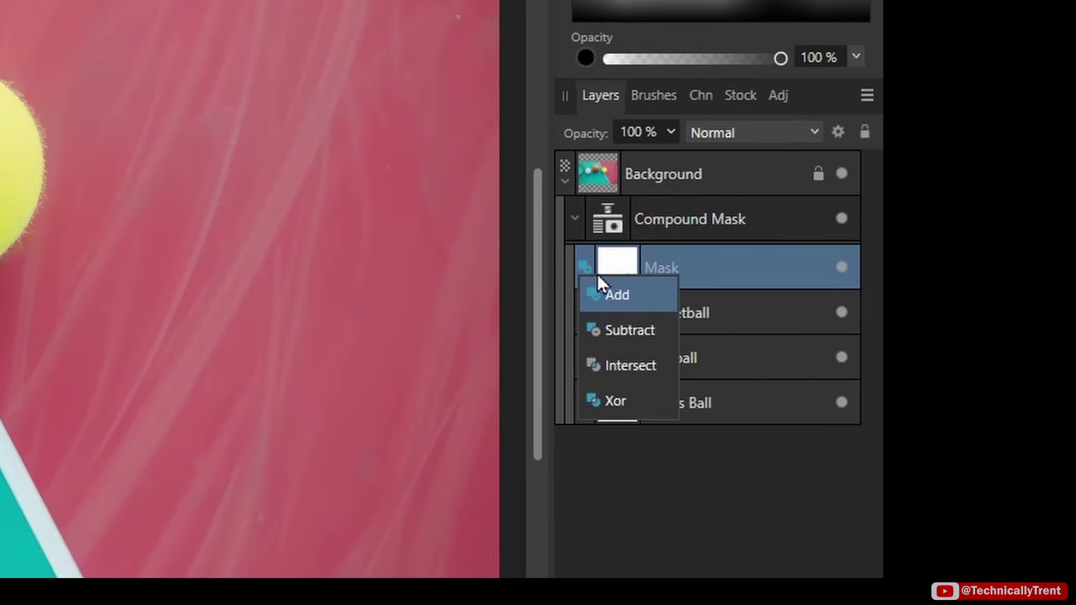
left_click(626, 329)
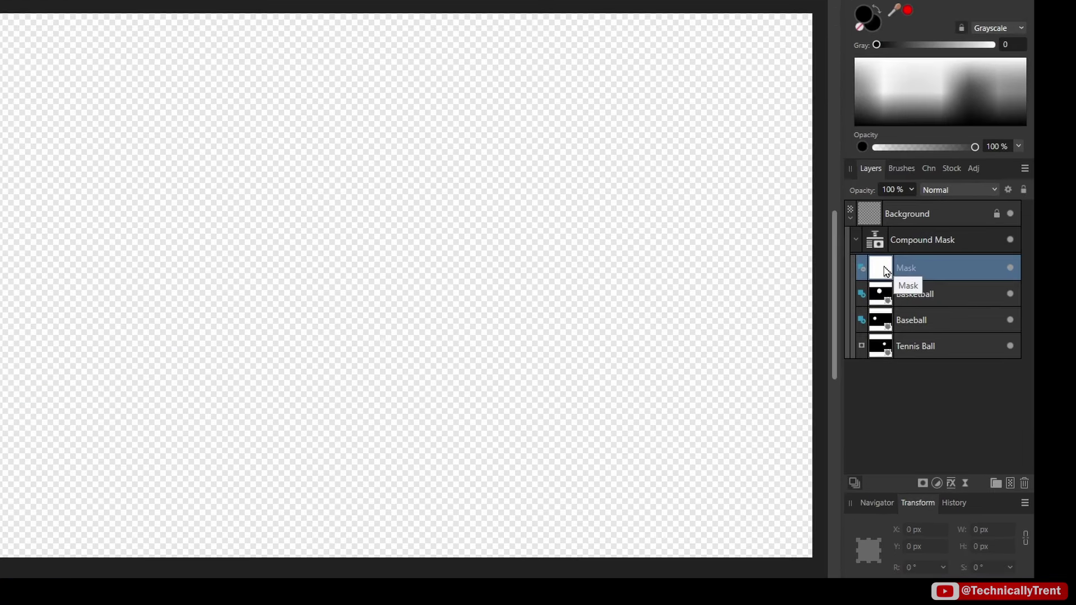
key("ctrl+i")
Rename the inverted mask Erase Mask and view it in isolation
double_click(919, 267)
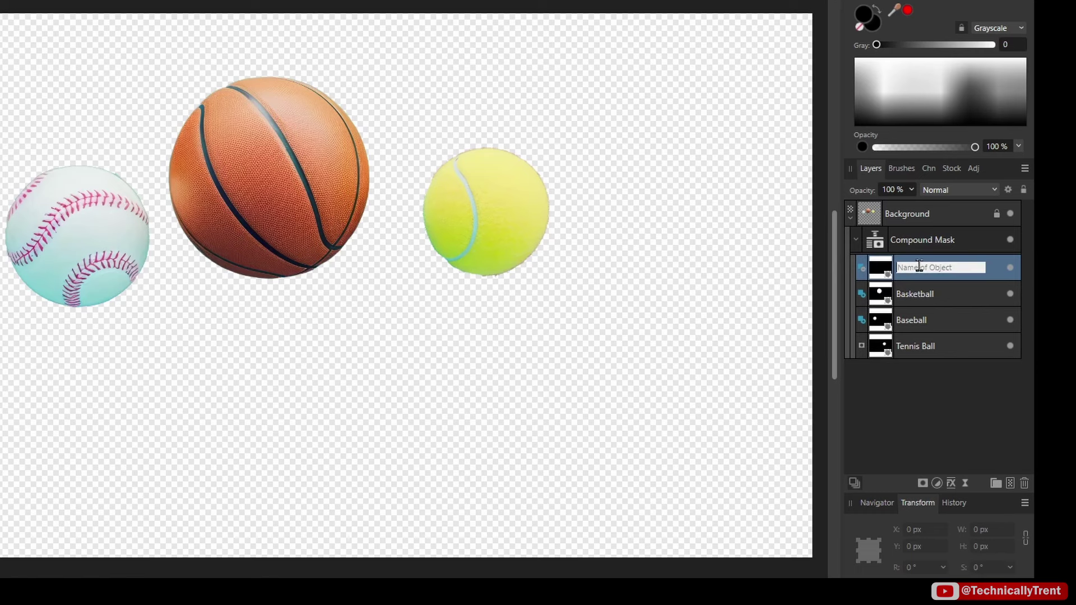
type("Erase Mask")
key("Return")
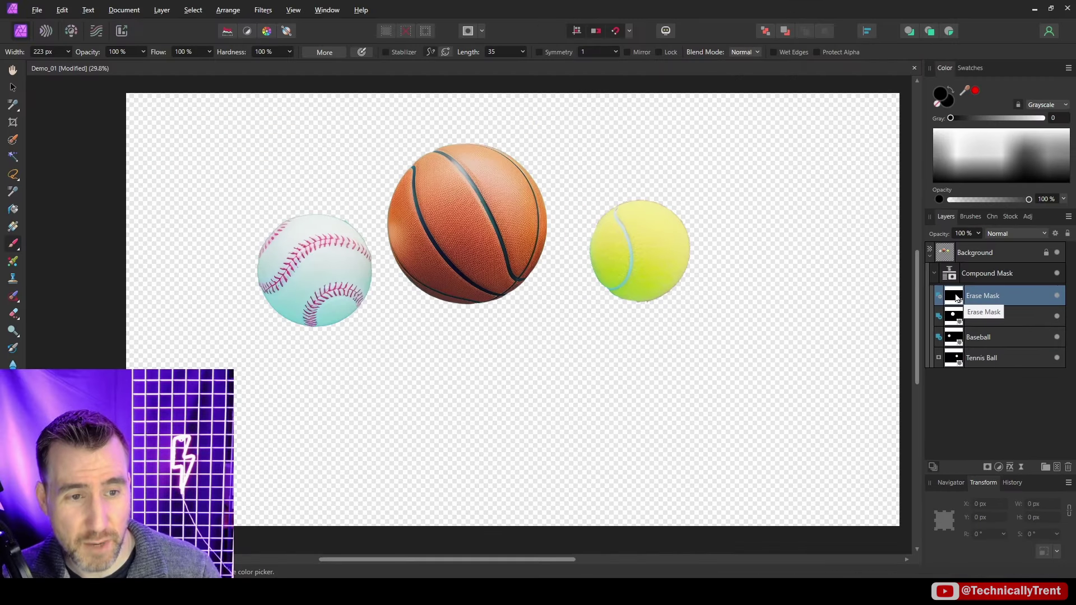
left_click(953, 296, "alt")
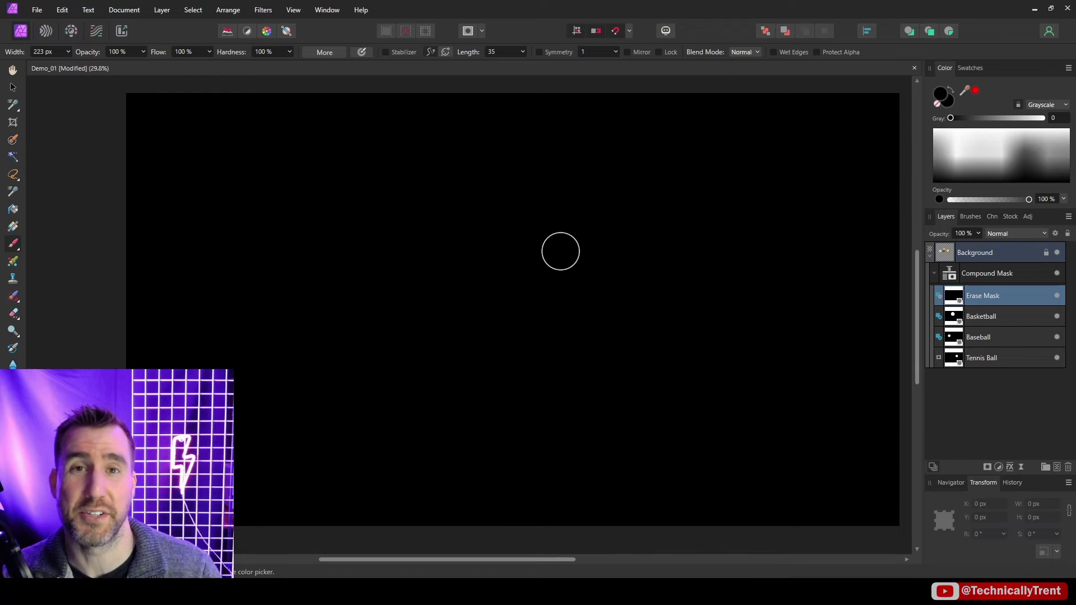
Leave the isolated view and paint a white band on the Erase Mask across the tennis ball, basketball and baseball
left_click(957, 299, "alt")
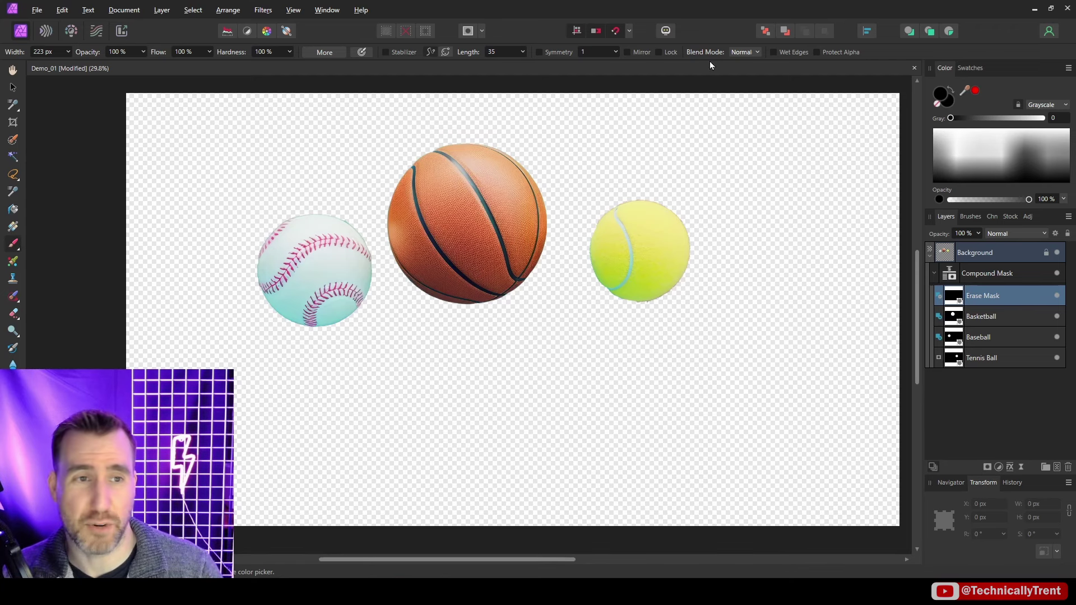
left_click_drag(994, 164, 981, 122)
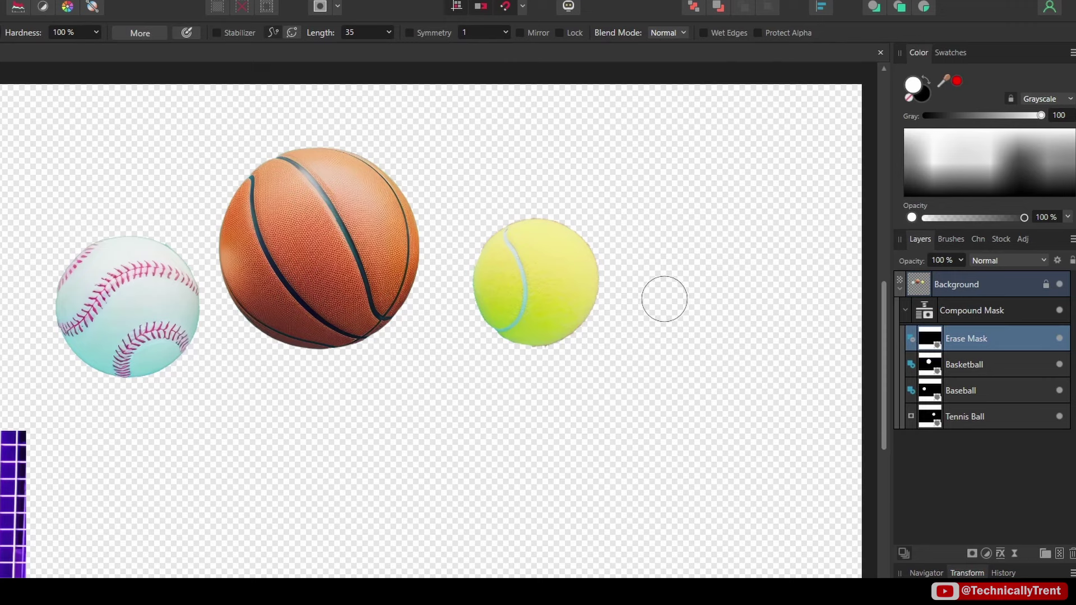
left_click_drag(742, 263, 674, 238)
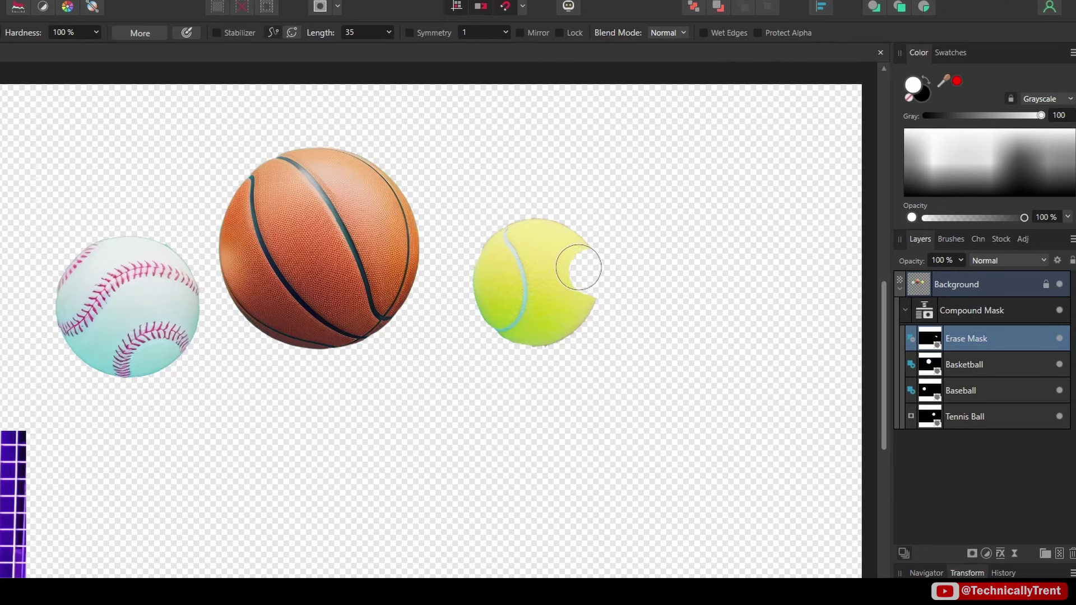
mouse_move(578, 267)
left_mouse_down()
mouse_move(388, 240)
mouse_move(215, 256)
mouse_move(128, 291)
mouse_move(40, 371)
left_mouse_up()
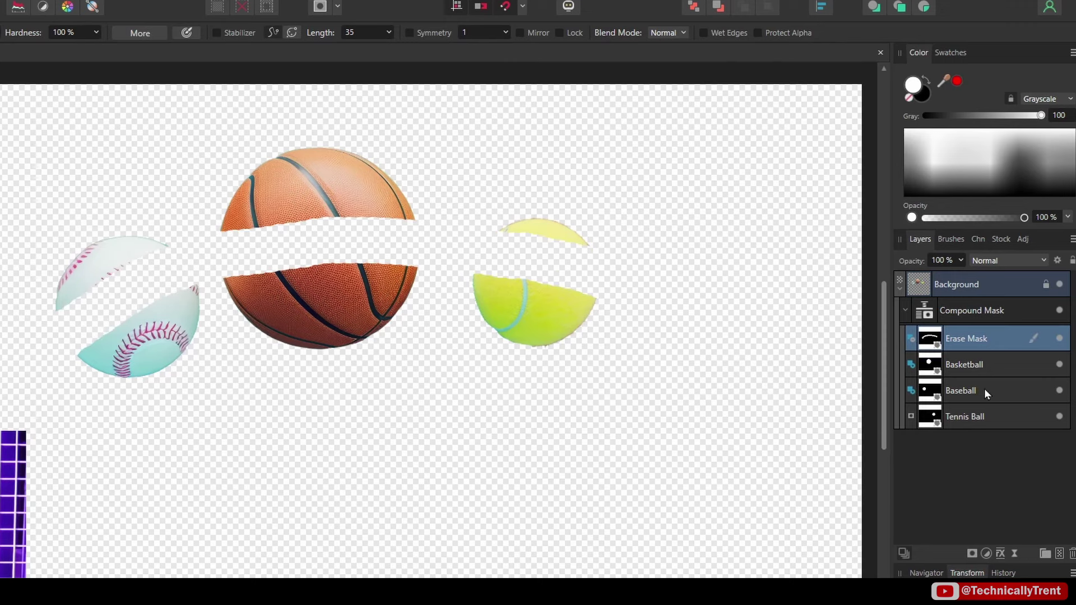
Inspect the Erase Mask and the combined Compound Mask, each in isolation
left_click(930, 339, "alt")
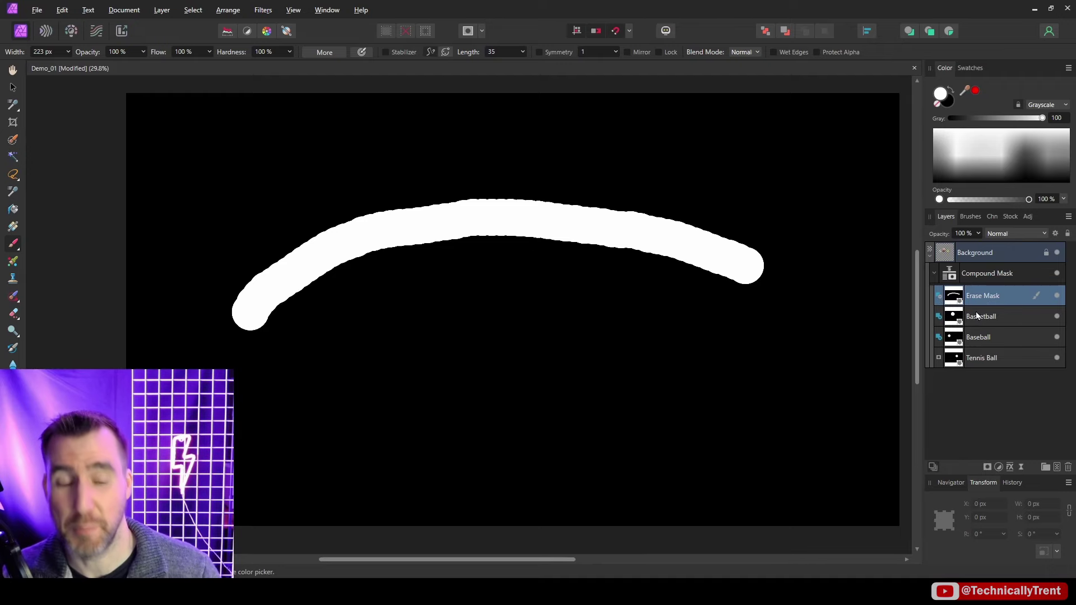
key("Escape")
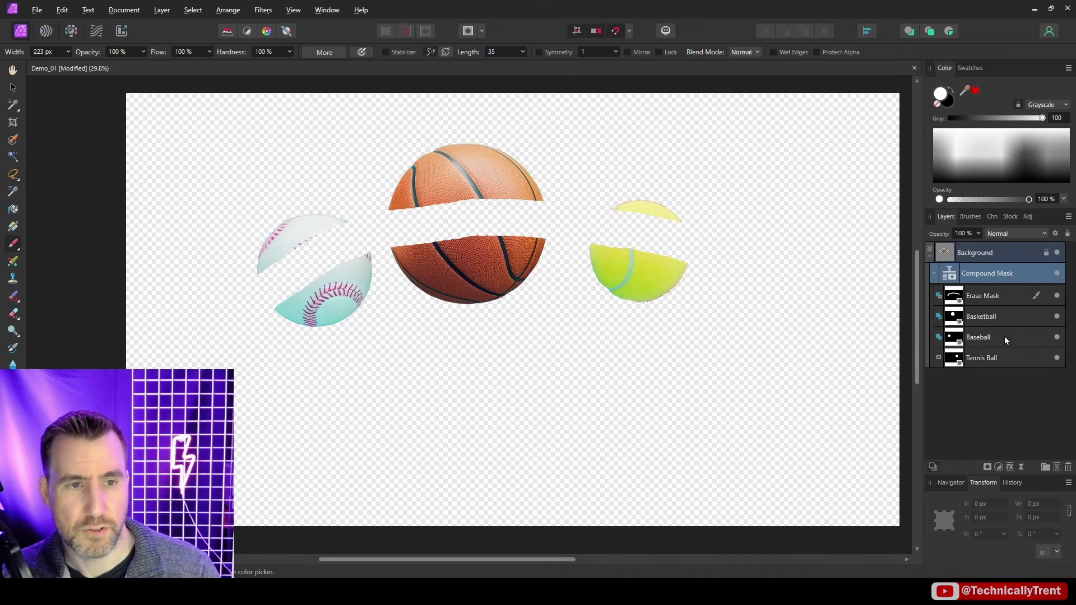
left_click(980, 277, "alt")
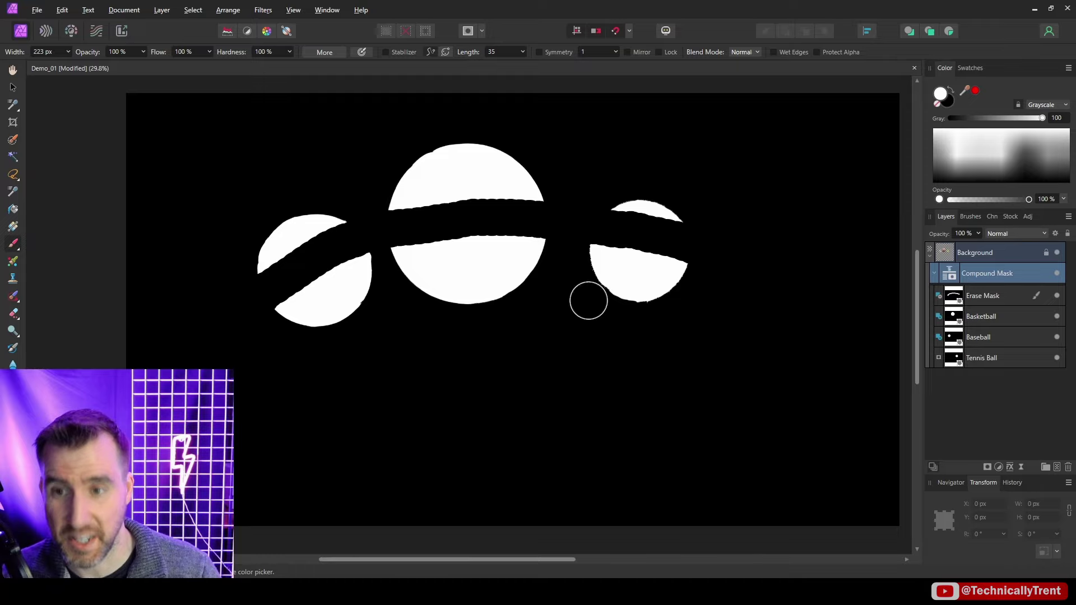
left_click(724, 384)
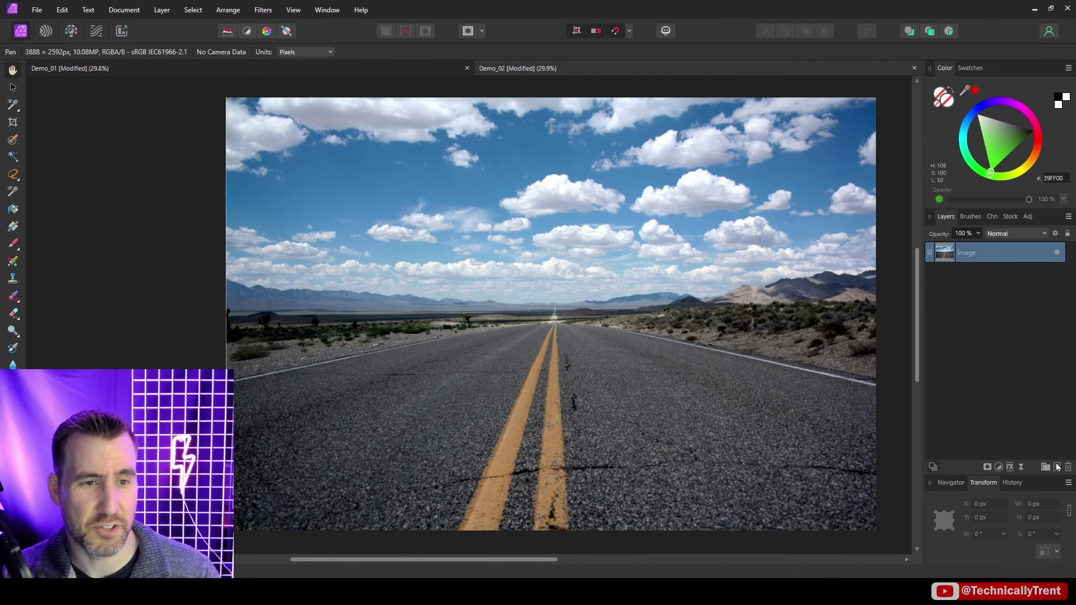
Add a pixel layer below the Image layer and flood fill it with green 39FF00 while the Image layer is temporarily hidden
left_click(1057, 467)
left_click_drag(946, 257, 945, 288)
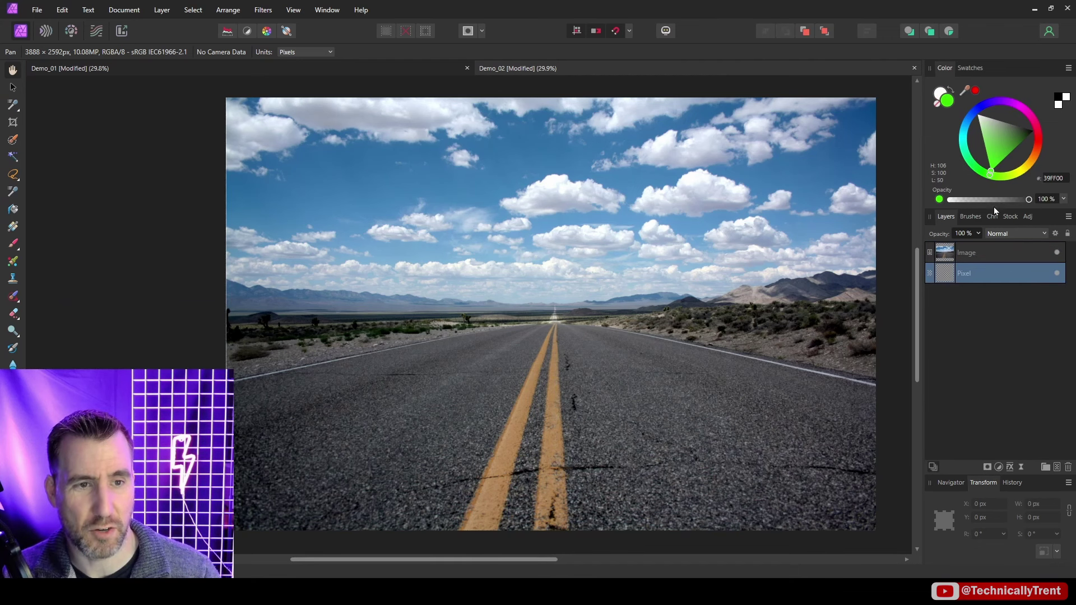
left_click(1057, 252)
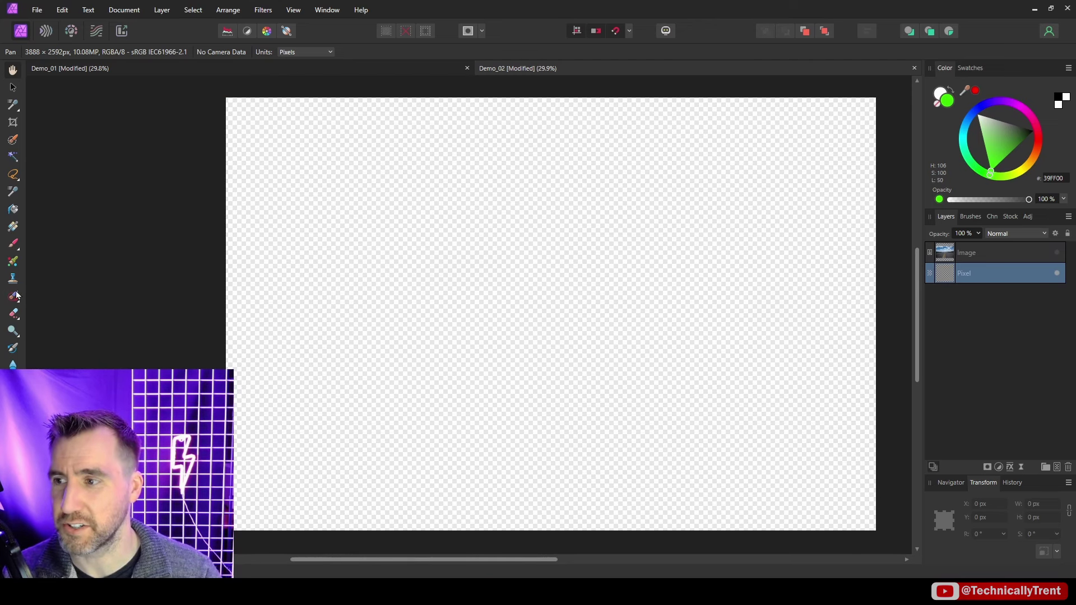
left_click(13, 211)
left_click(573, 259)
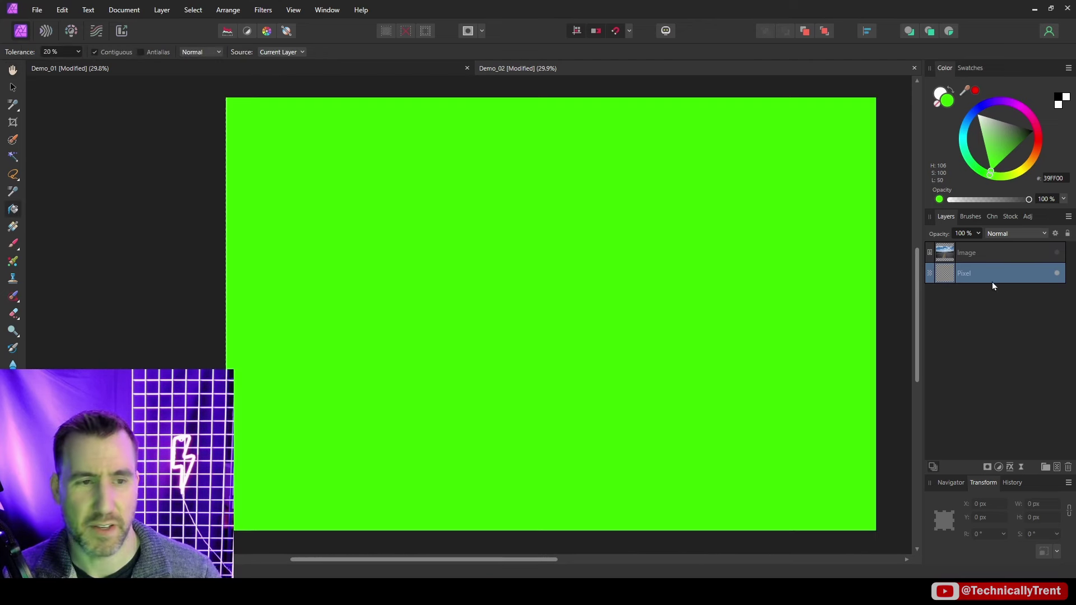
left_click(1057, 253)
Add a Luminosity Range Mask to the Image layer, preview it and lower the dark end of its luminosity map to zero
left_click(983, 253)
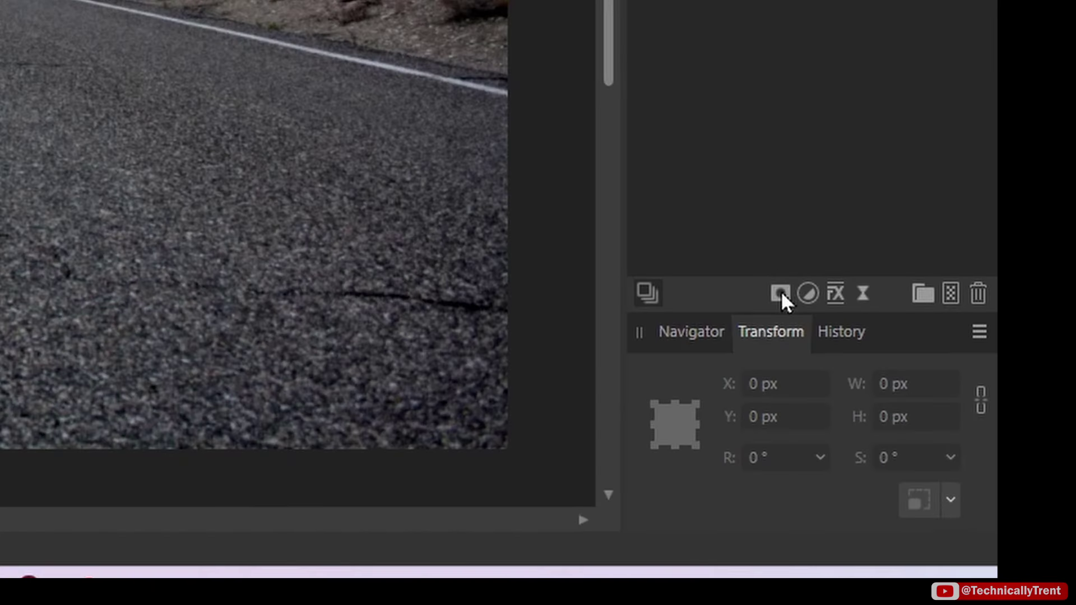
left_click(987, 466)
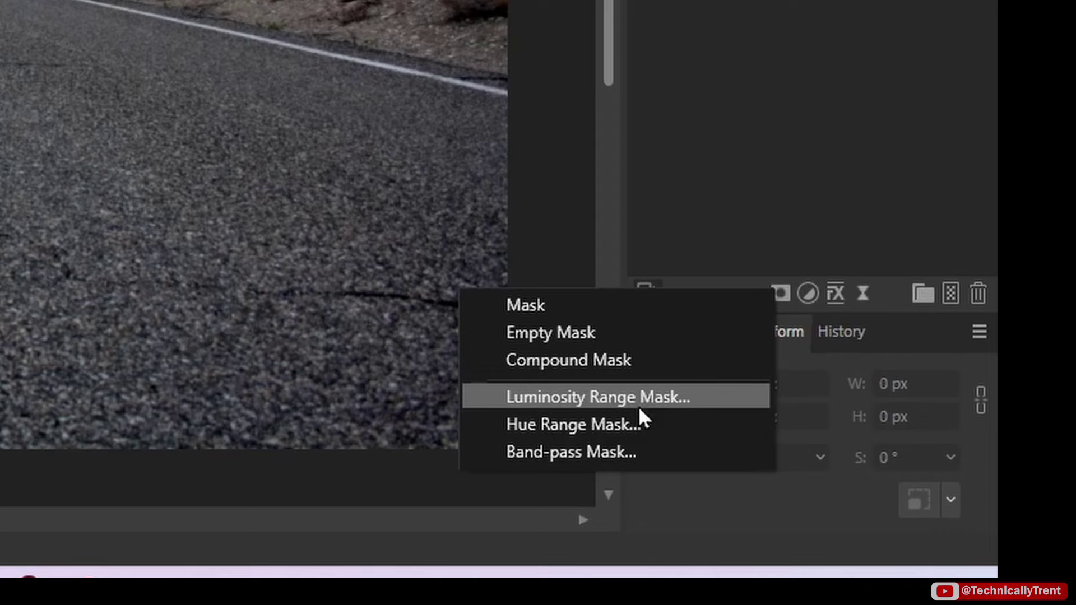
left_click(642, 401)
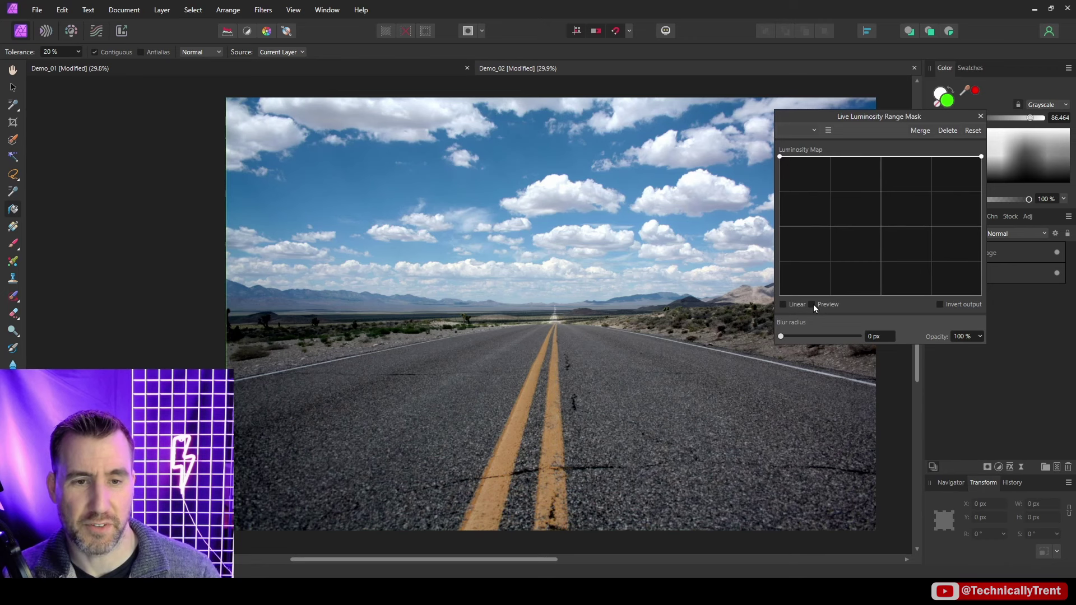
left_click(812, 304)
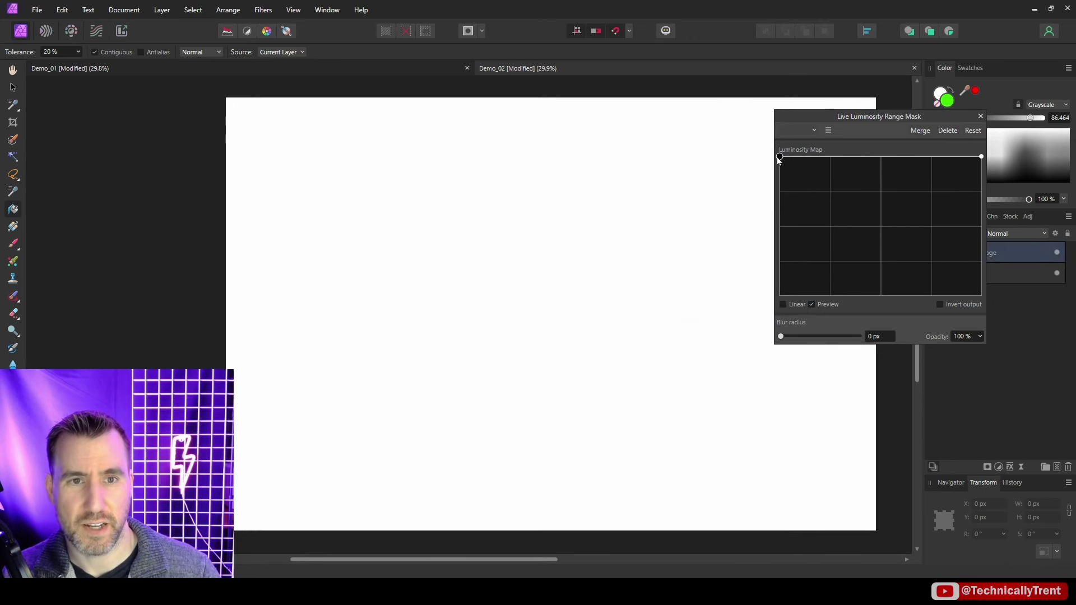
left_click_drag(779, 157, 777, 296)
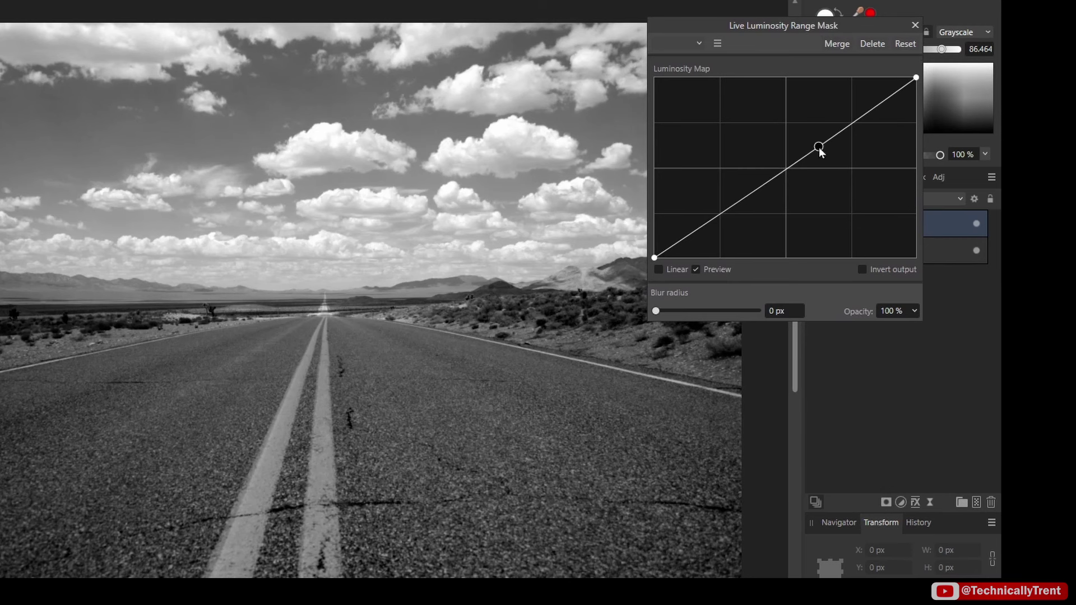
Add two points near the middle of the luminosity map and raise the upper one to steepen the curve
left_click_drag(819, 149, 799, 99)
left_click(775, 140)
left_click_drag(776, 142, 783, 156)
left_click_drag(802, 103, 810, 106)
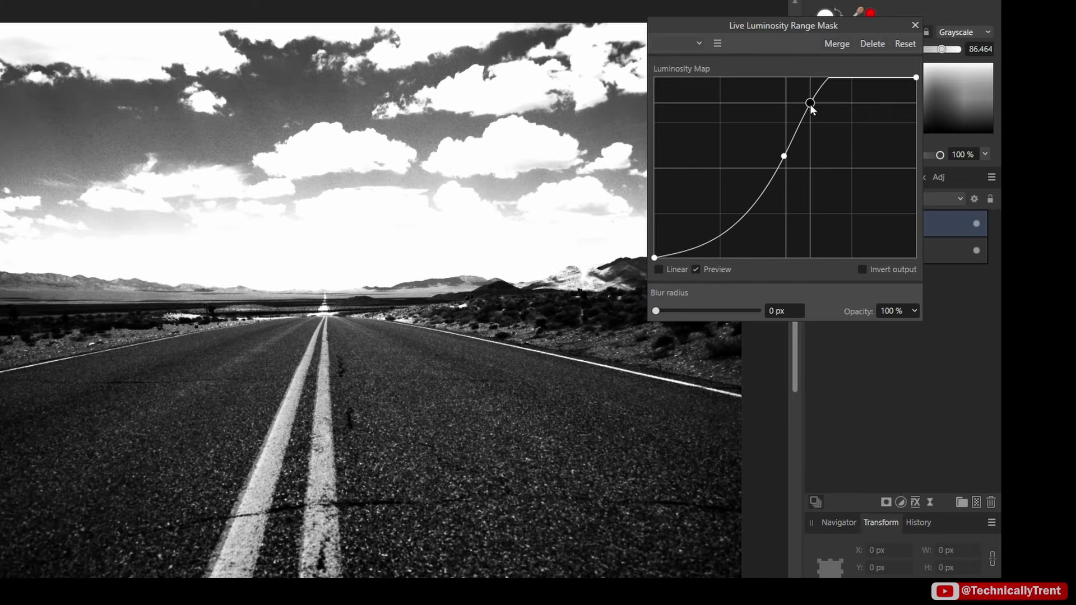
Make the luminosity map linear, pull its lower middle point to black and upper one to white, and close the mask settings
left_click(659, 270)
left_click_drag(780, 159, 773, 228)
left_click_drag(809, 108, 825, 78)
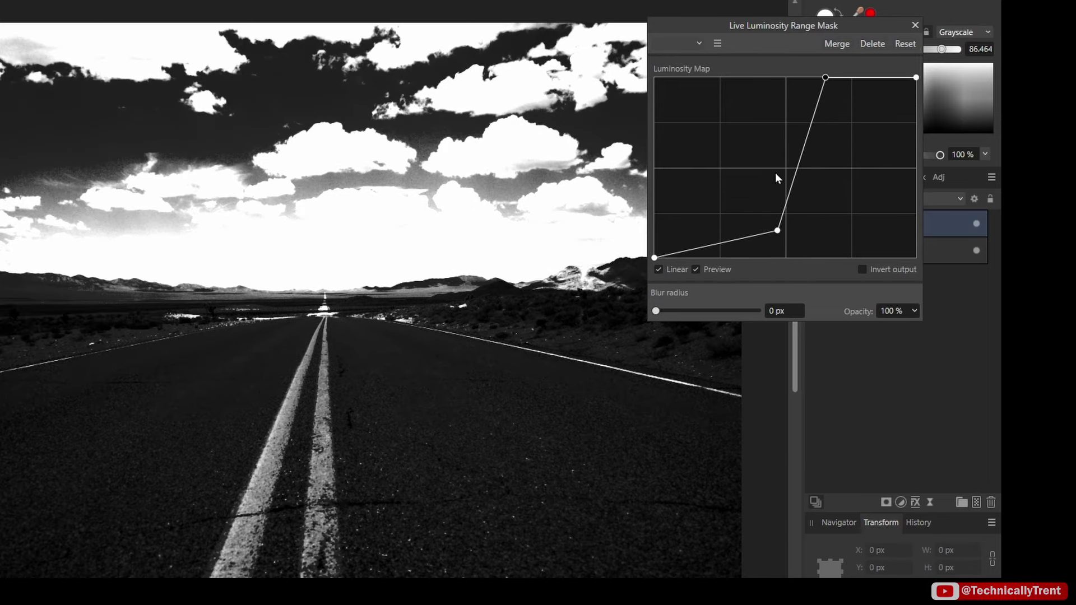
left_click_drag(777, 231, 806, 274)
left_click_drag(825, 77, 840, 72)
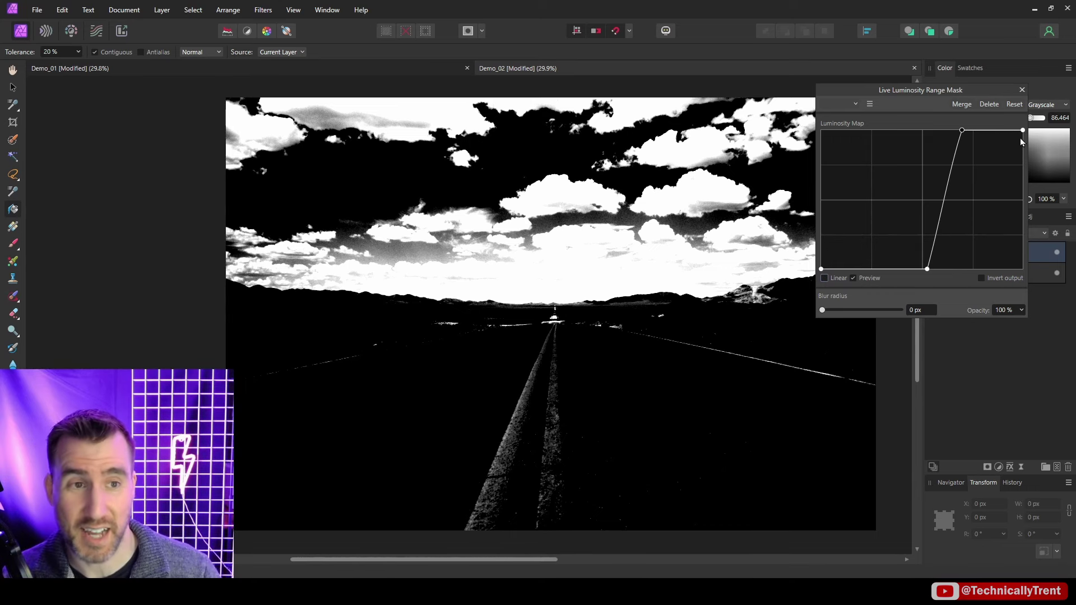
left_click(1022, 91)
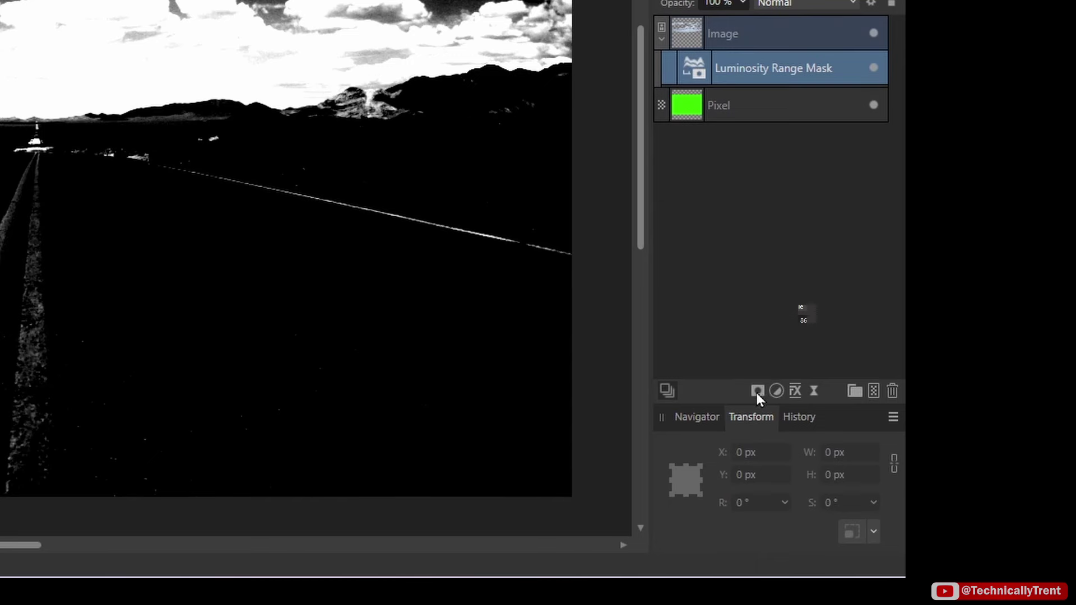
Add a Compound Mask to the Image layer and place the Luminosity Range Mask inside it
left_click(987, 467)
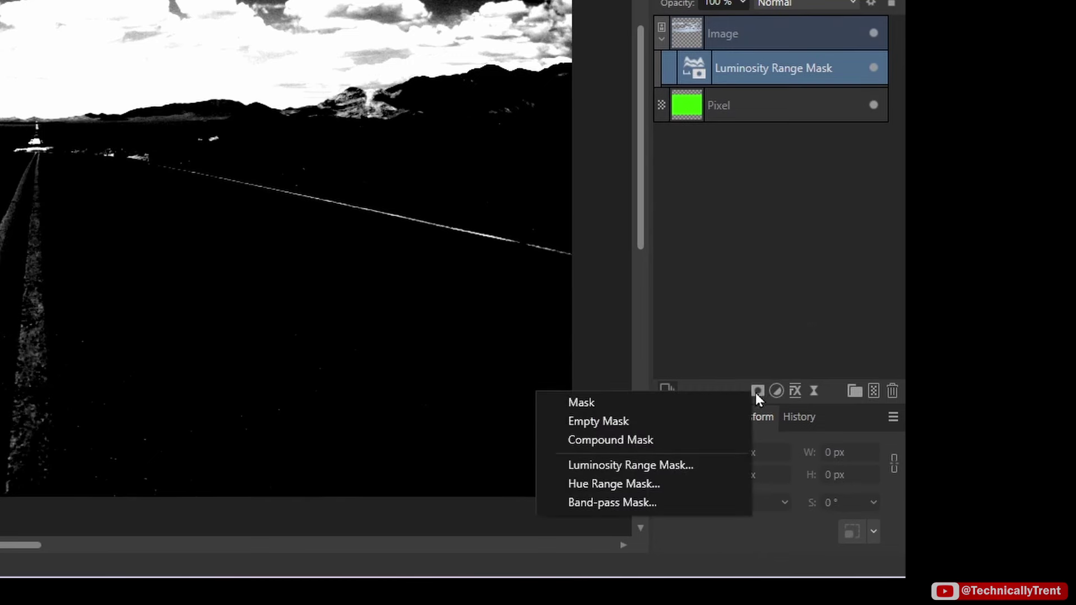
left_click(685, 438)
left_click(692, 108)
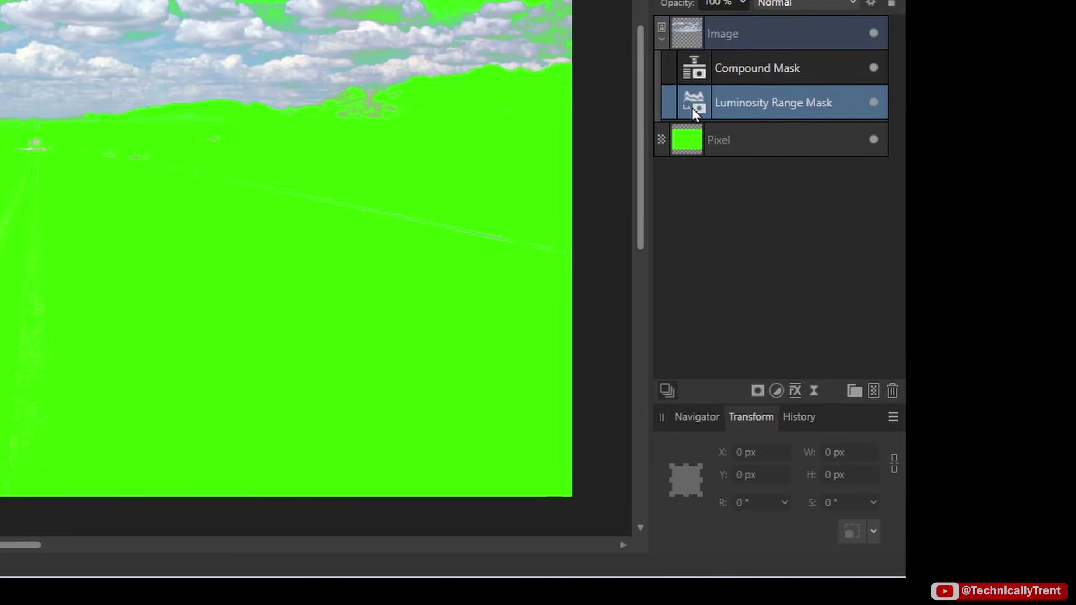
left_click_drag(693, 106, 760, 64)
left_click(669, 67)
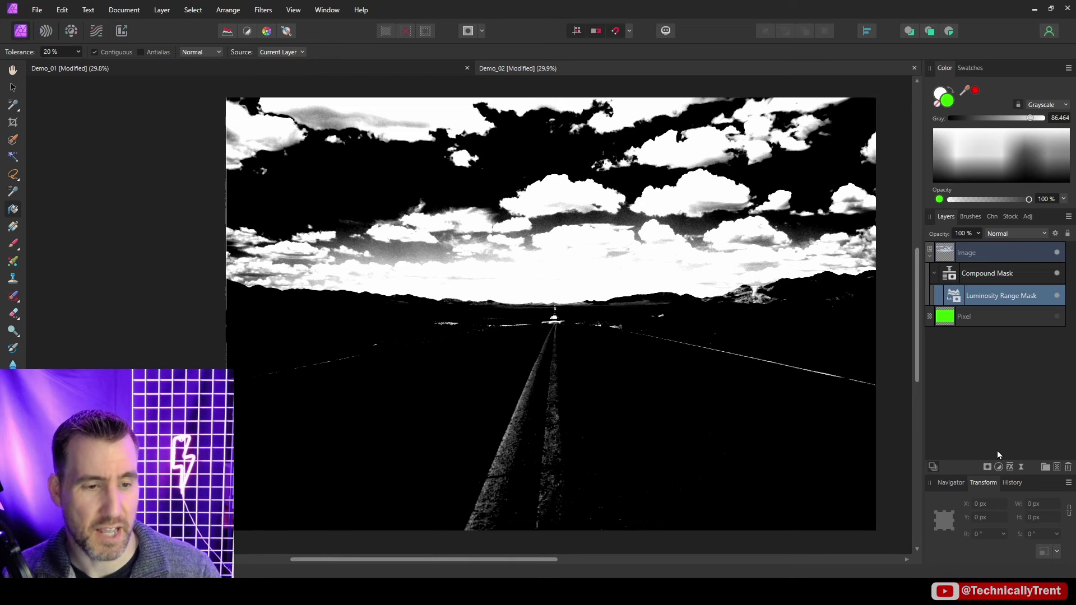
Add a black mask inside the compound mask and paint the sky white on it with the Paint Brush
left_click(987, 467)
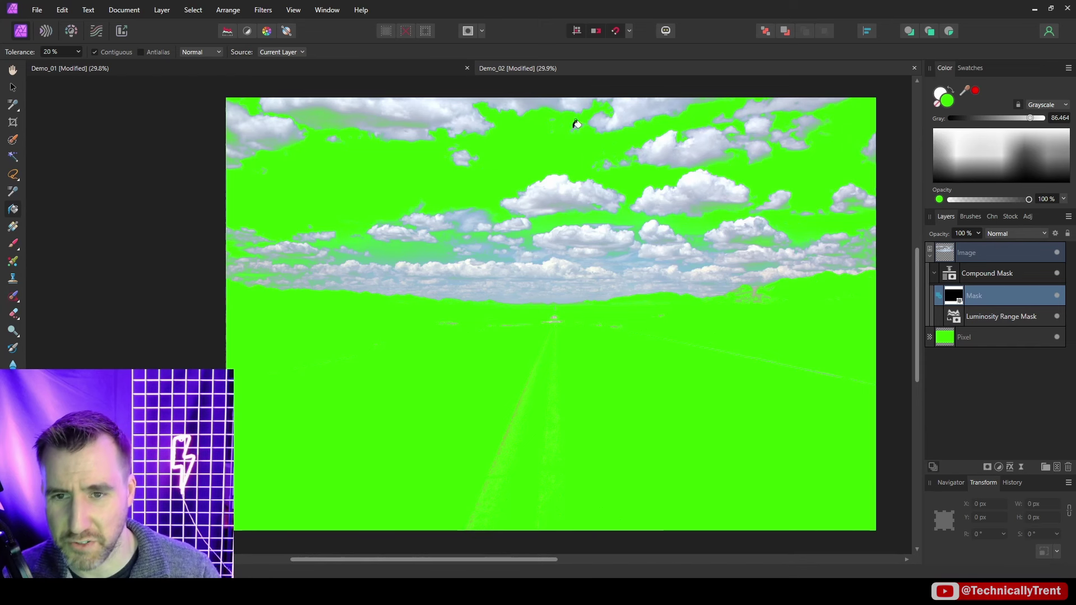
left_click(15, 247)
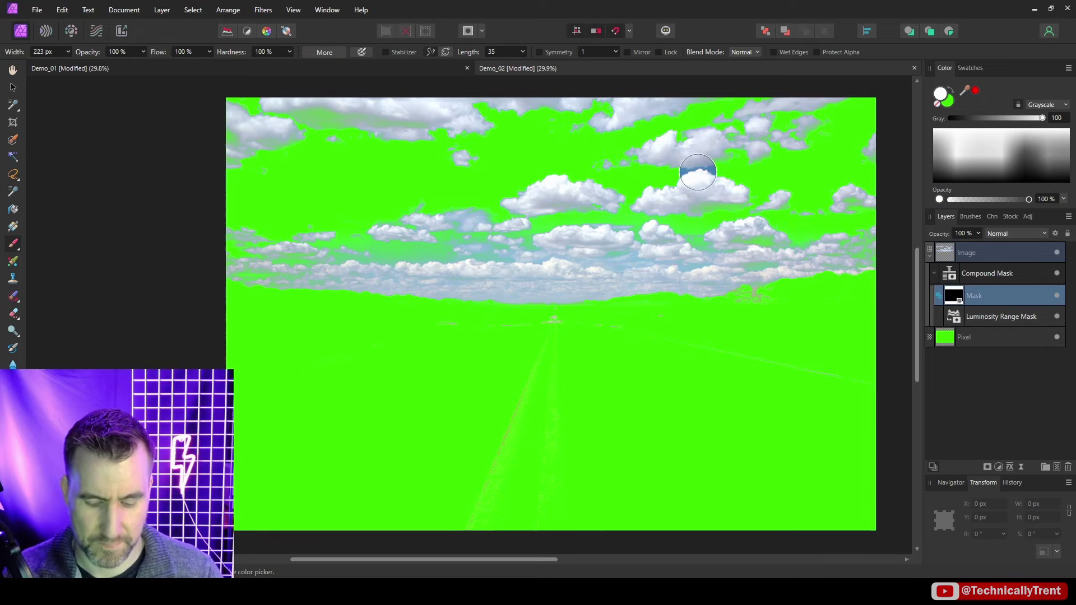
mouse_move(698, 172)
left_mouse_down()
mouse_move(849, 113)
mouse_move(742, 92)
mouse_move(722, 169)
mouse_move(592, 205)
mouse_move(333, 230)
mouse_move(40, 204)
mouse_move(45, 43)
mouse_move(729, 15)
mouse_move(431, 134)
mouse_move(61, 146)
mouse_move(722, 48)
mouse_move(752, 167)
mouse_move(778, 190)
left_mouse_up()
left_click(893, 261)
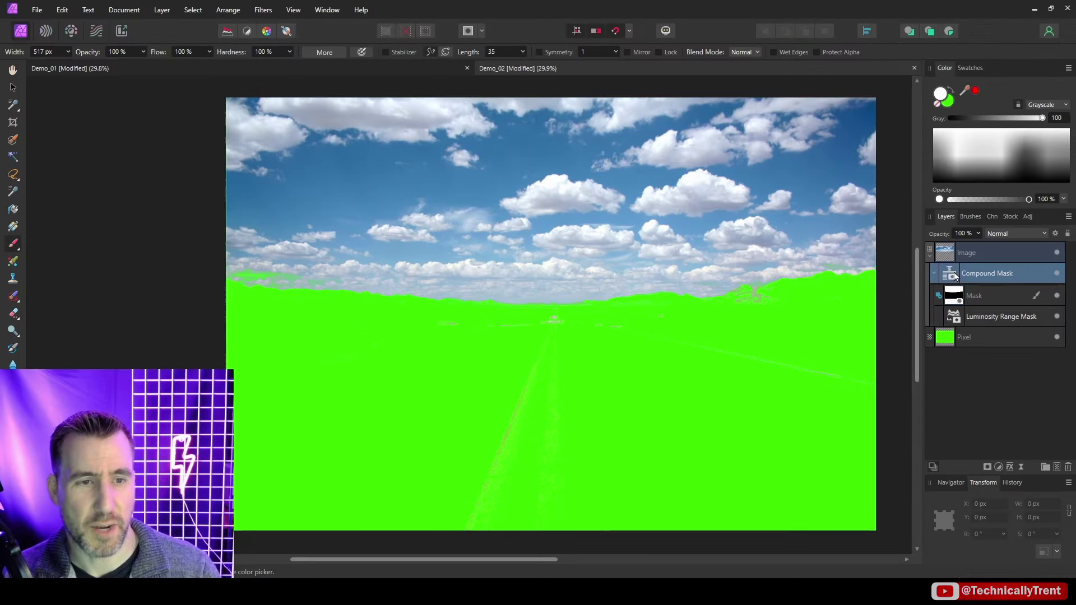
View the Compound Mask in isolation and compare it with the painted sky mask hidden and shown
left_click(954, 276, "alt")
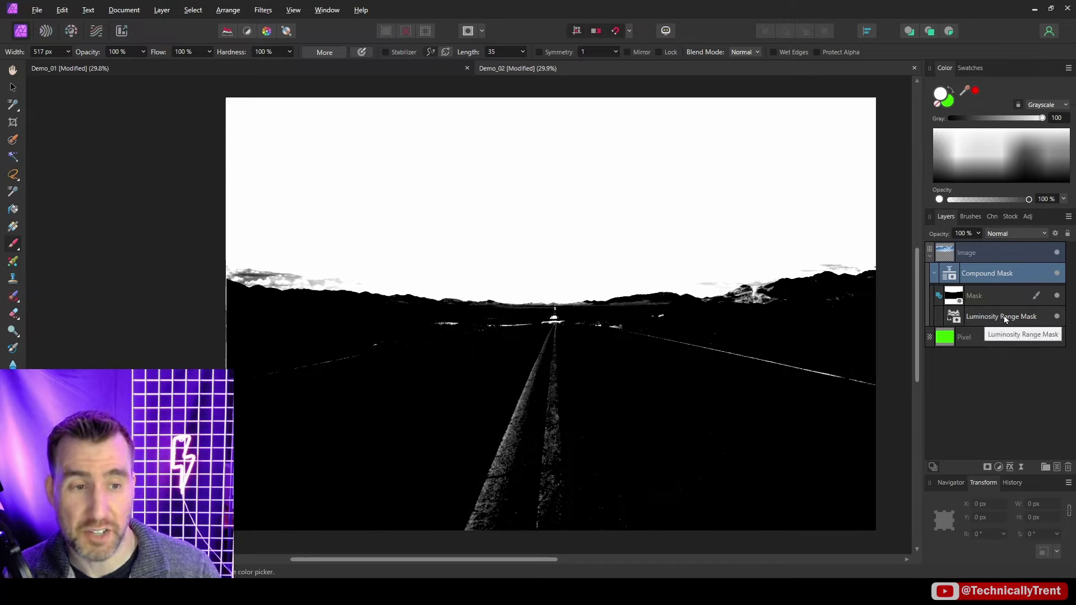
left_click(1056, 296)
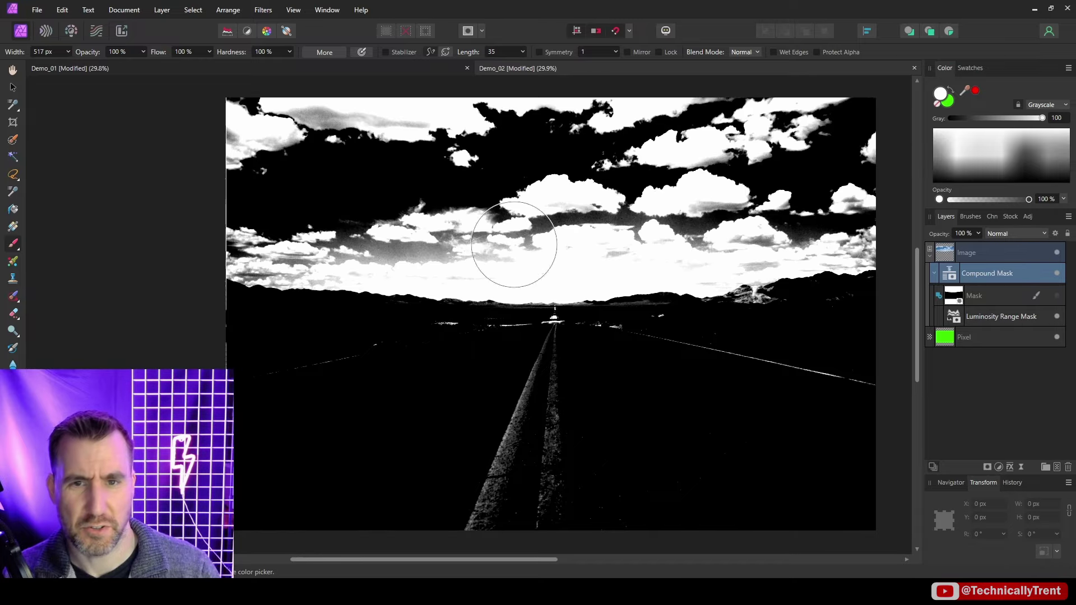
left_click(1056, 295)
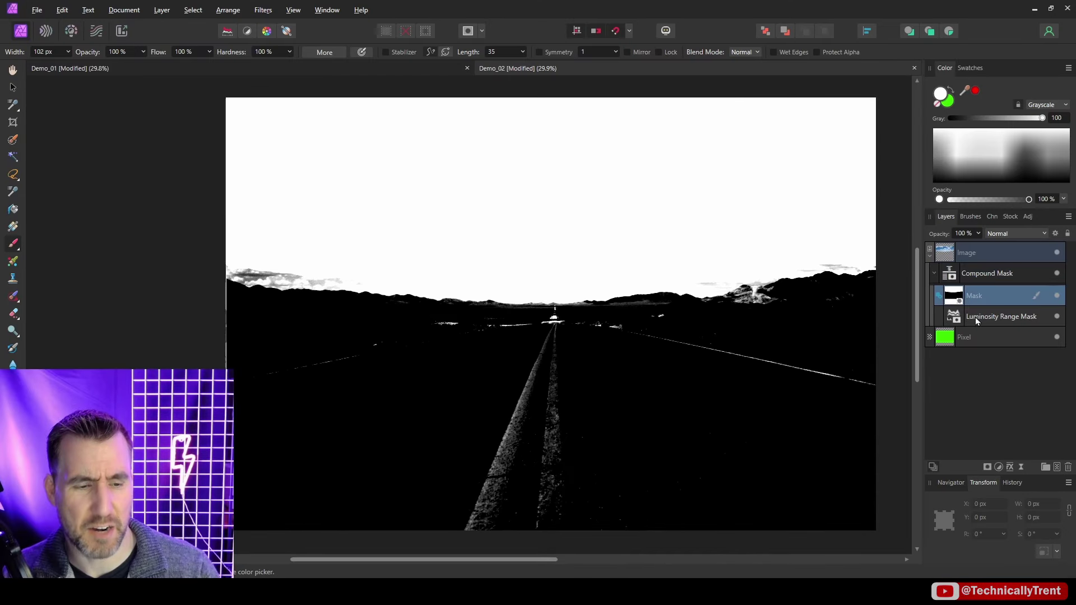
Add another mask at the top of the compound mask, set it to Subtract and invert it to black
left_click(989, 468)
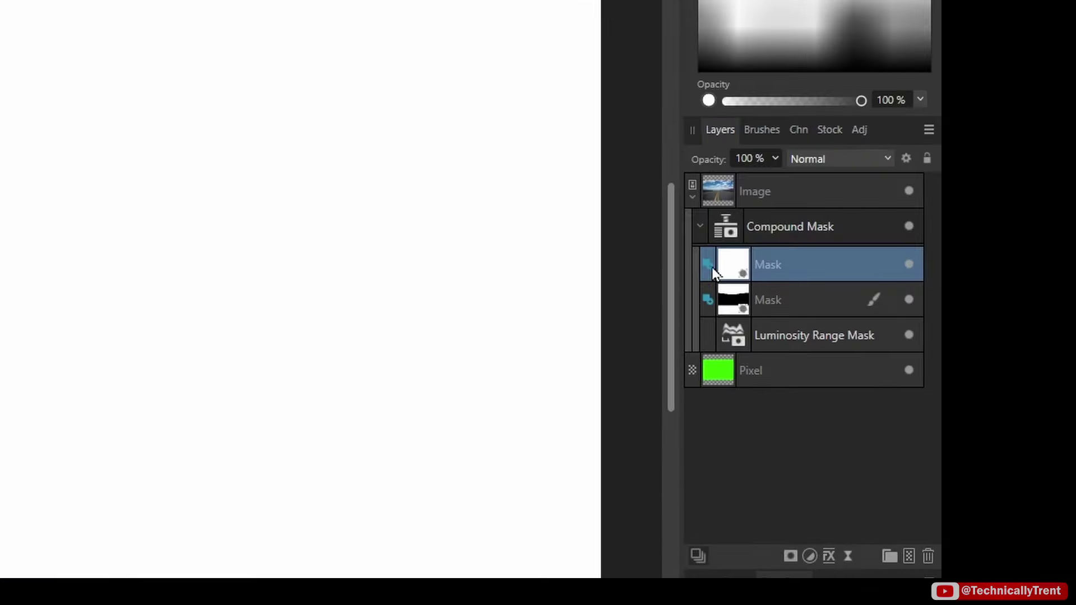
left_click(939, 295)
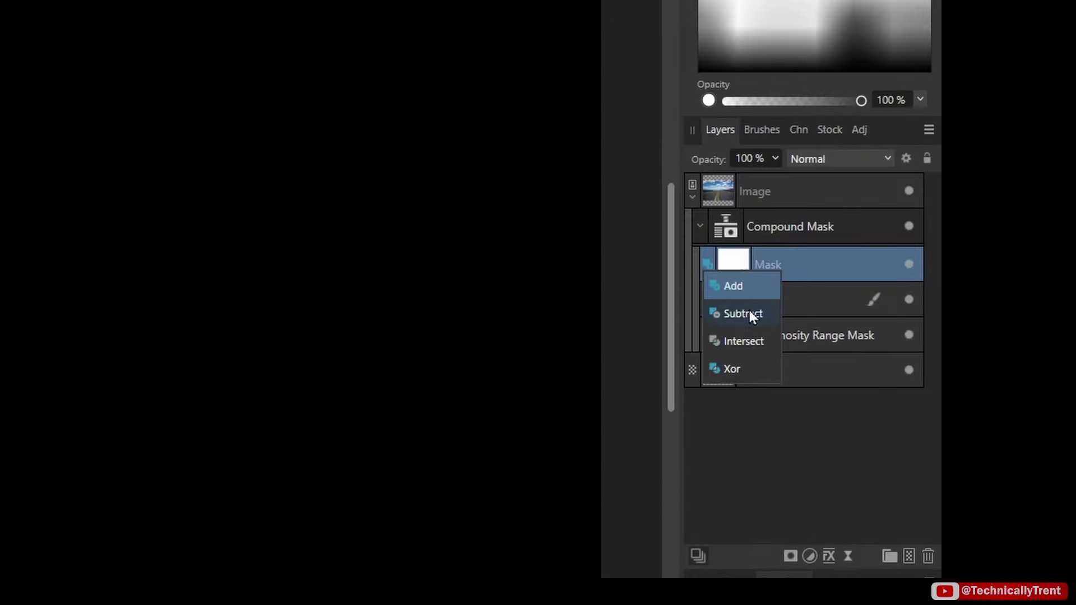
left_click(745, 313)
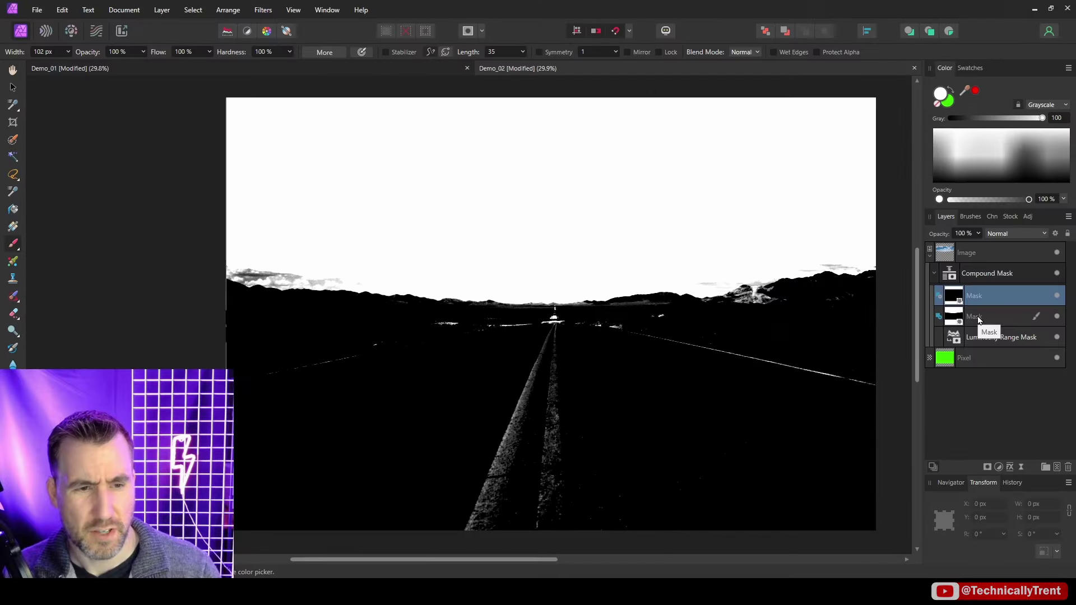
Rename the painted sky mask Sky Addition and the subtracting mask Ground Deletion
double_click(781, 298)
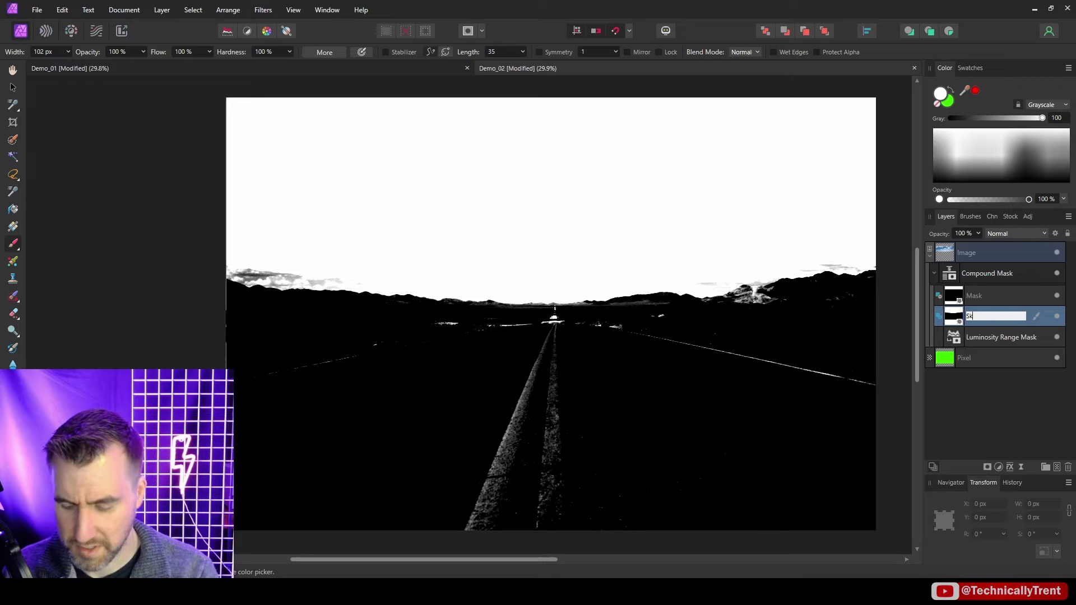
type("Sky Addition")
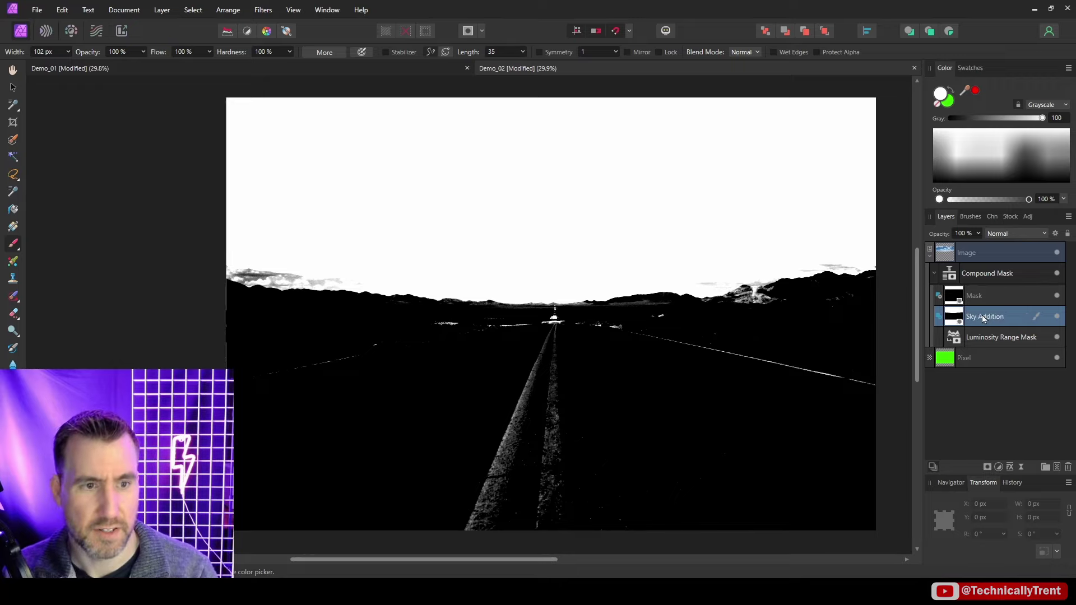
double_click(1003, 296)
type("Ground Deletion")
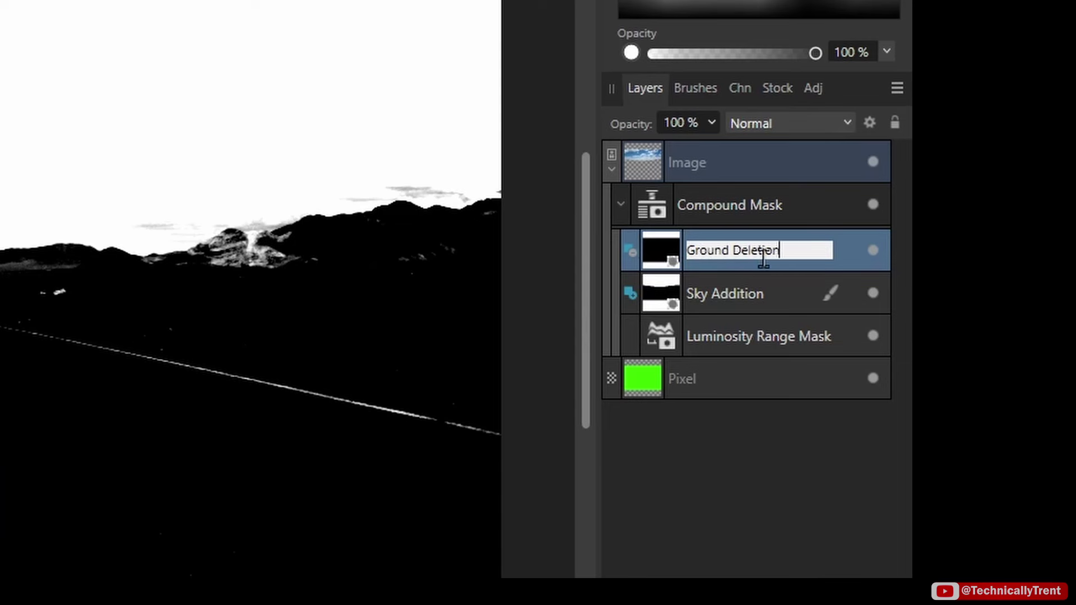
key("Return")
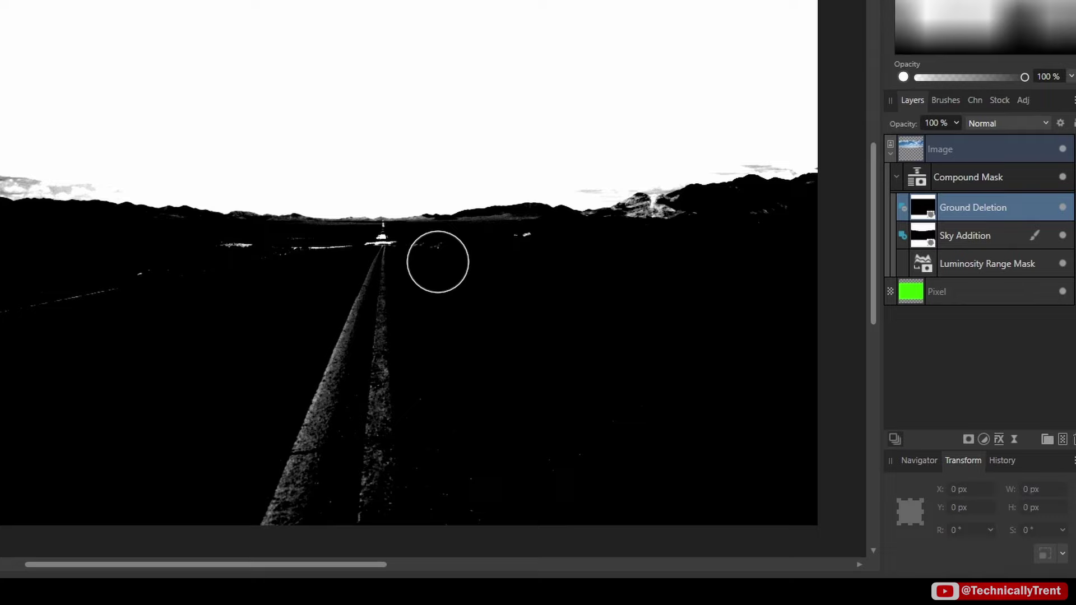
Paint white on the Ground Deletion mask over the road lines and the other bright areas of the ground
mouse_move(437, 262)
left_mouse_down()
mouse_move(362, 253)
mouse_move(216, 266)
mouse_move(3, 330)
mouse_move(240, 355)
mouse_move(412, 398)
mouse_move(204, 475)
mouse_move(510, 510)
mouse_move(478, 530)
left_mouse_up()
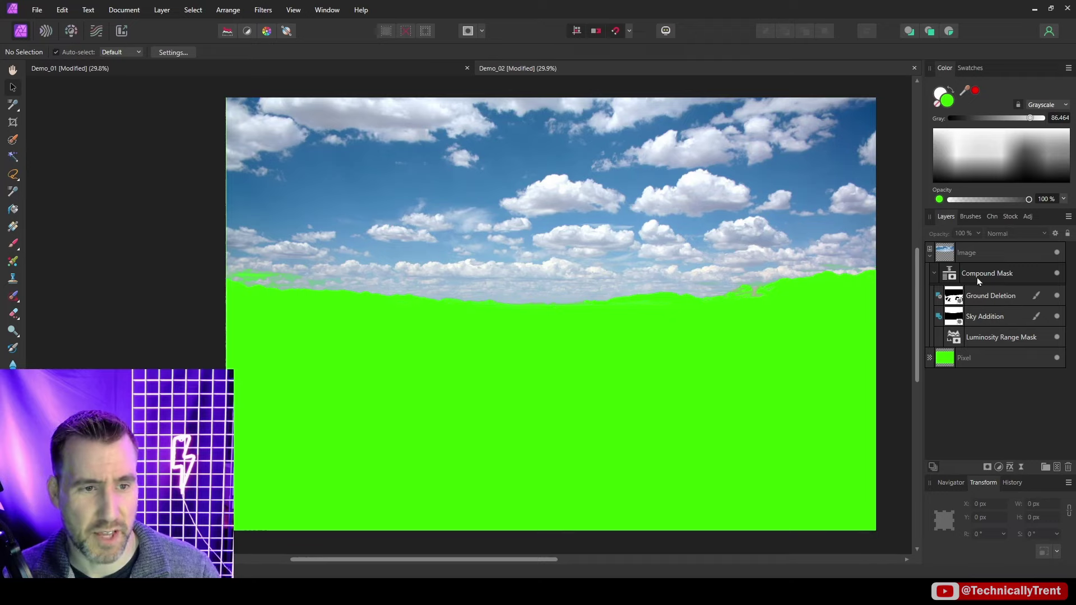
Select the Sky Addition mask and ready the Paint Brush for touching up the green patches in the sky along the horizon
left_click(955, 318)
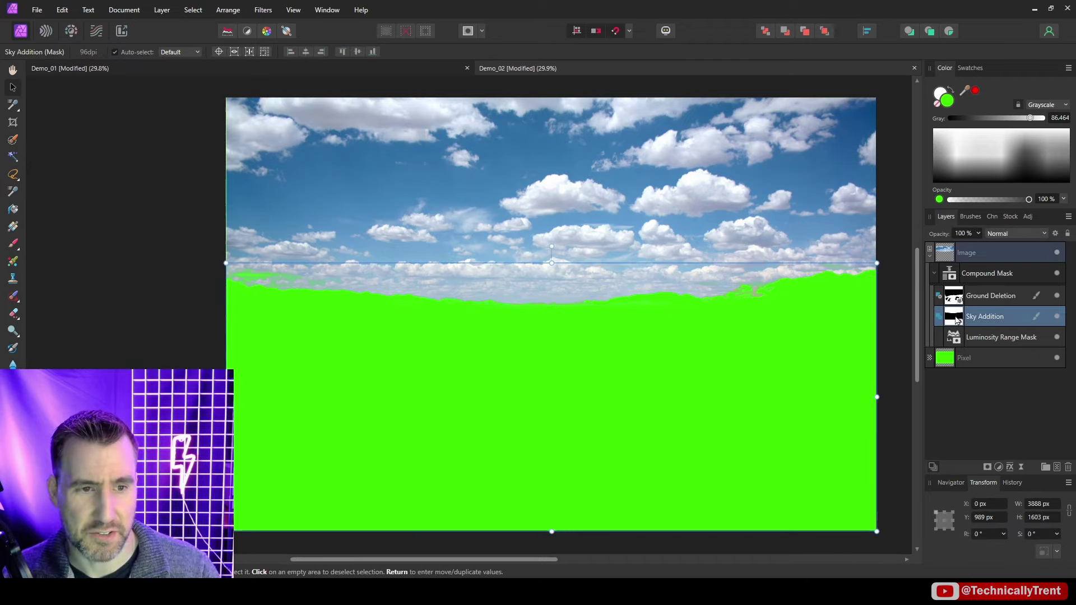
key("b")
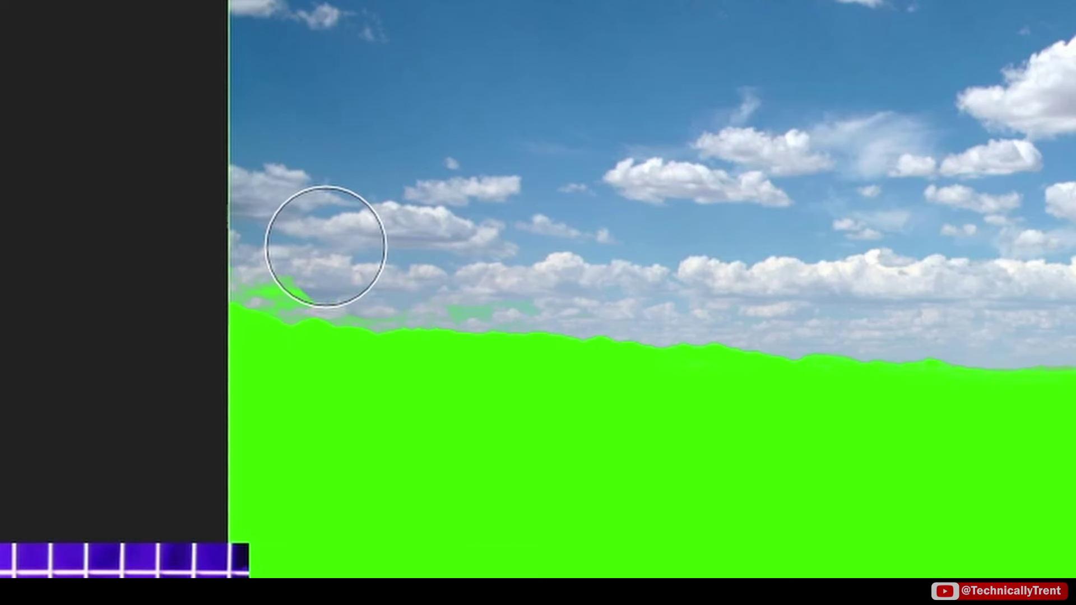